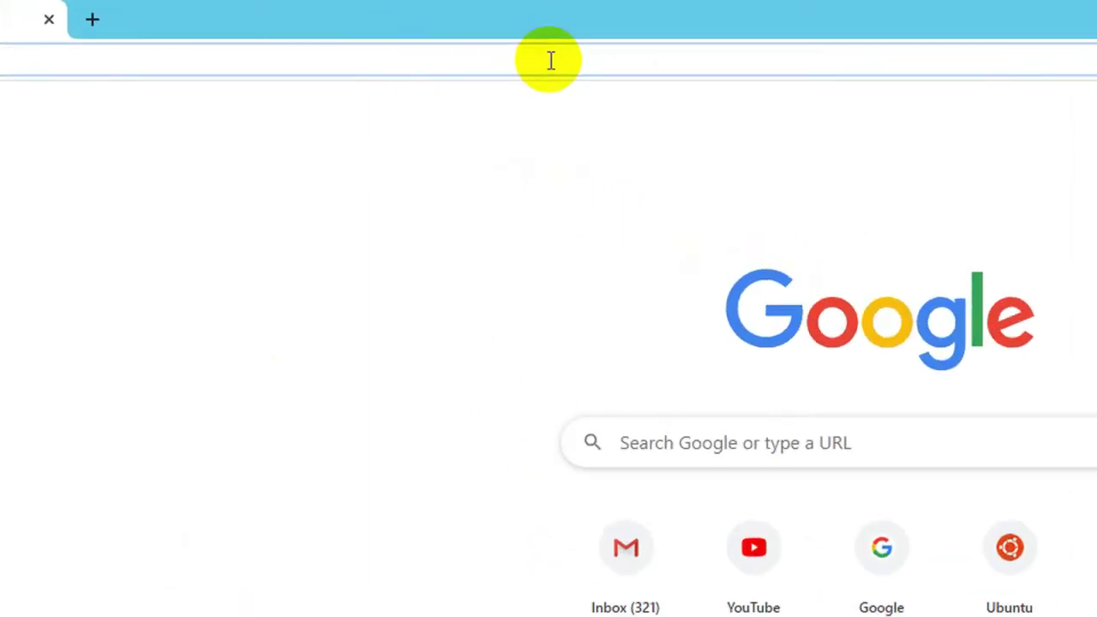
- Go to ubuntu.com and download the Ubuntu Desktop 20.04 LTS image
{"action": "left_click", "coordinate": [201, 59]}
{"action": "type", "text": "ub"}
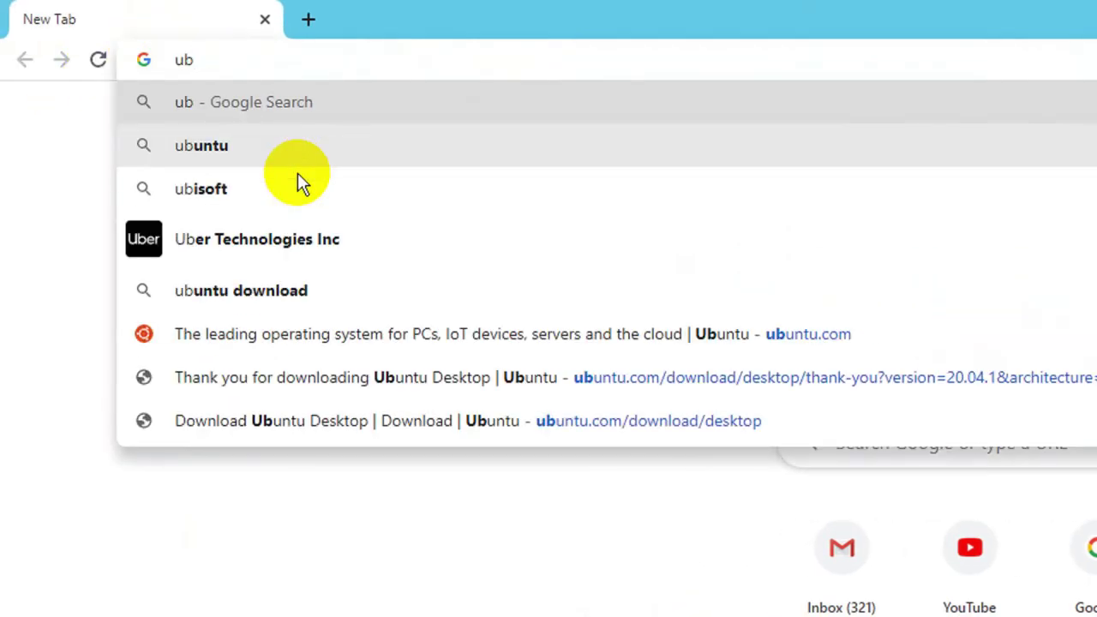
{"action": "type", "text": "untu.com"}
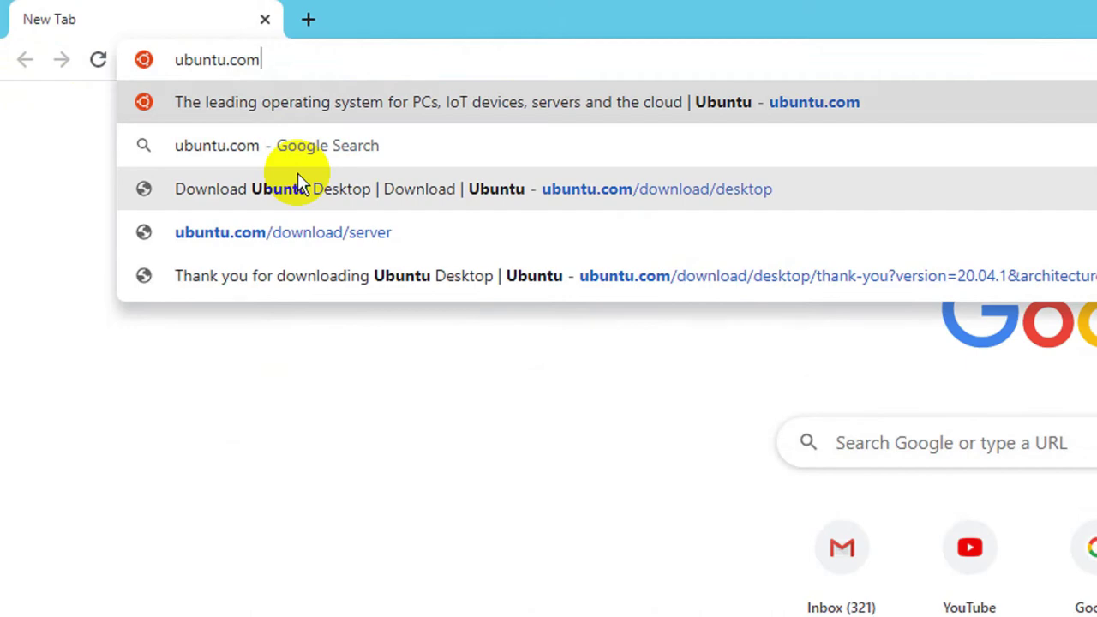
{"action": "key", "text": "Return"}
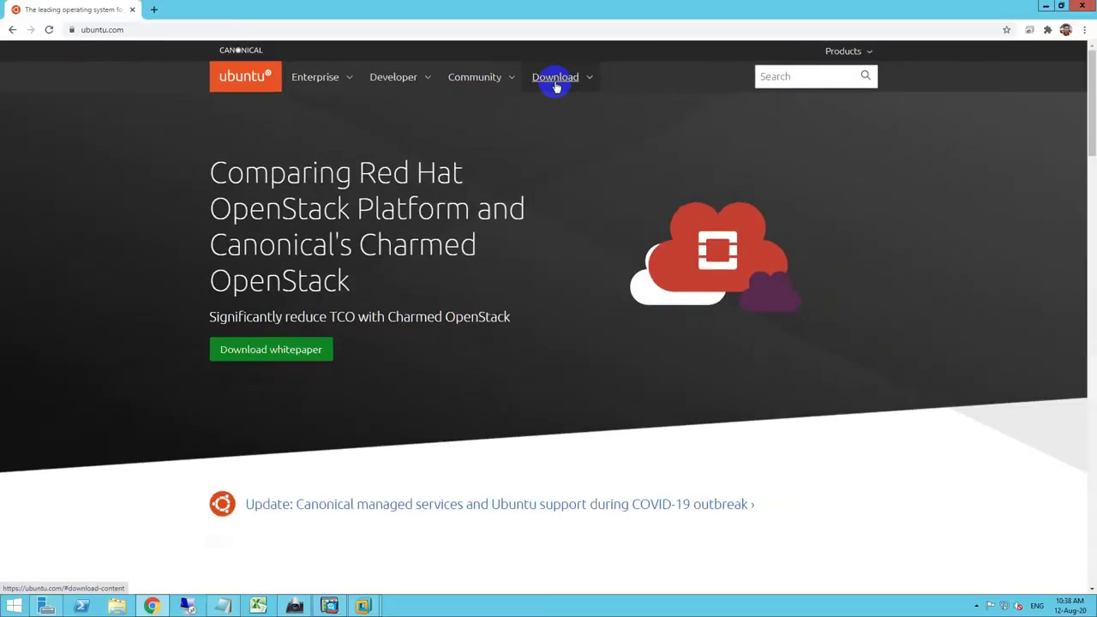
{"action": "left_click", "coordinate": [556, 79]}
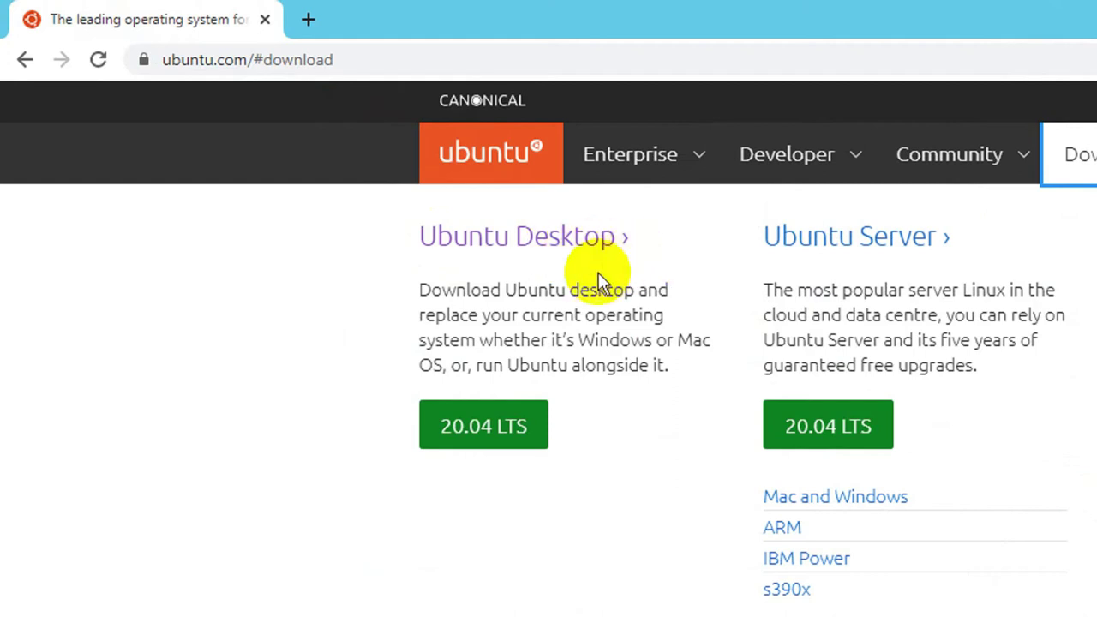
{"action": "left_click", "coordinate": [514, 434]}
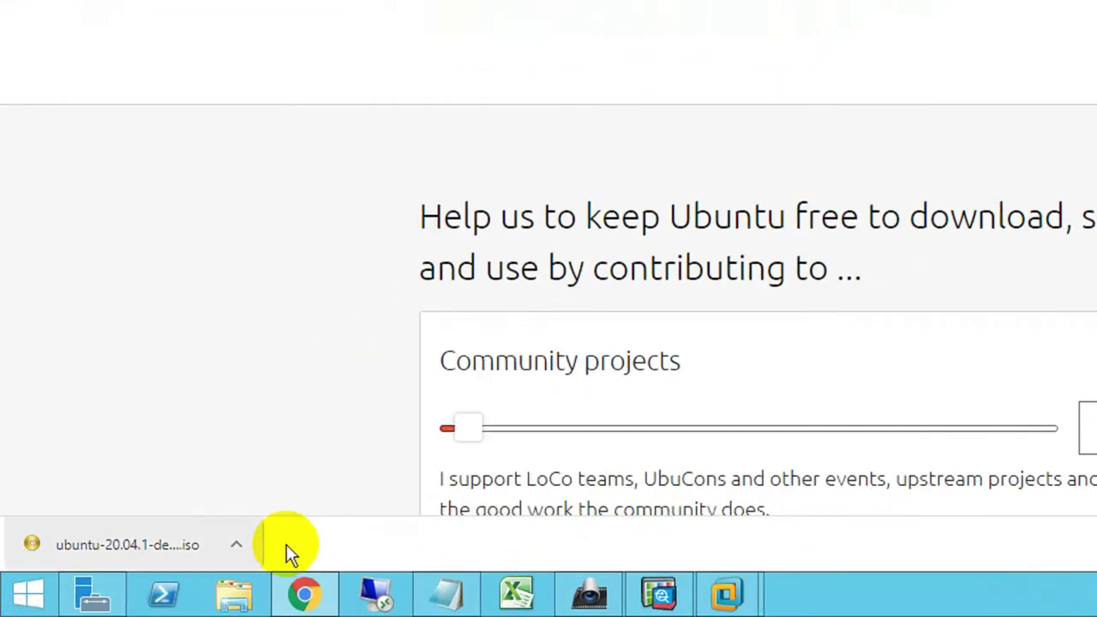
- Show the downloaded Ubuntu ISO in its folder, check the file, and minimize the folder window
{"action": "left_click", "coordinate": [236, 549]}
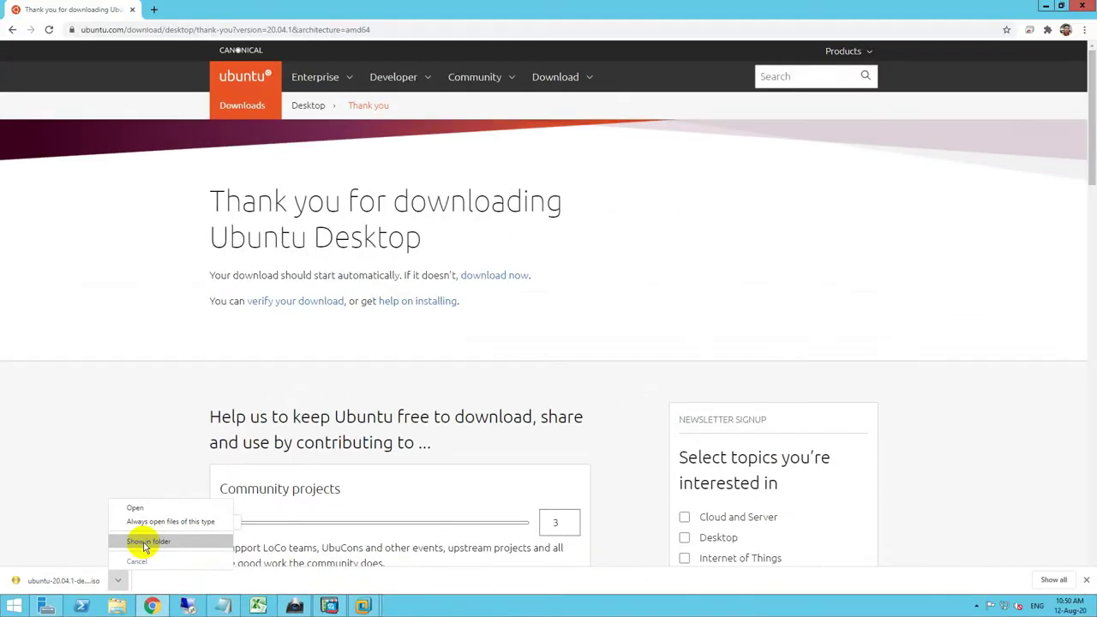
{"action": "left_click", "coordinate": [144, 544]}
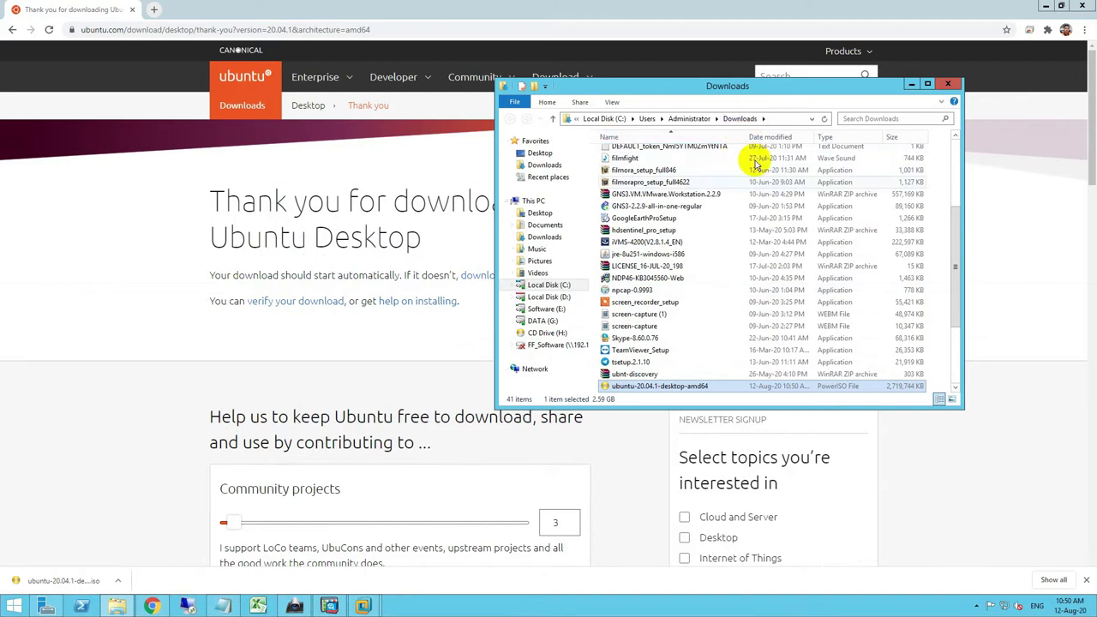
{"action": "scroll", "coordinate": [734, 289], "scroll_direction": "down", "scroll_amount": 3}
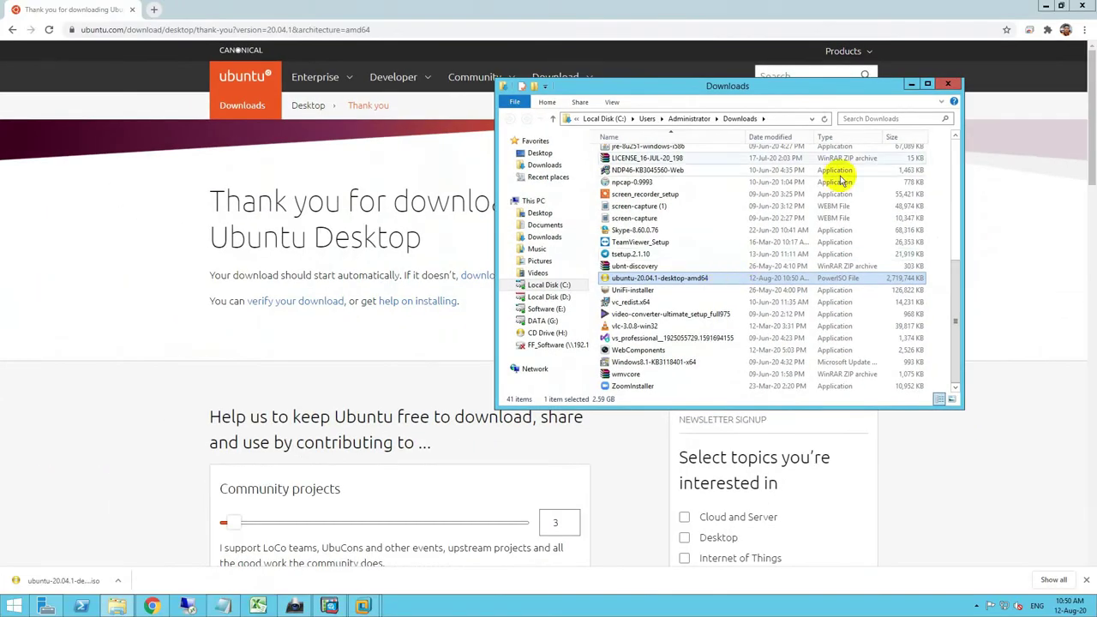
{"action": "left_click", "coordinate": [912, 86]}
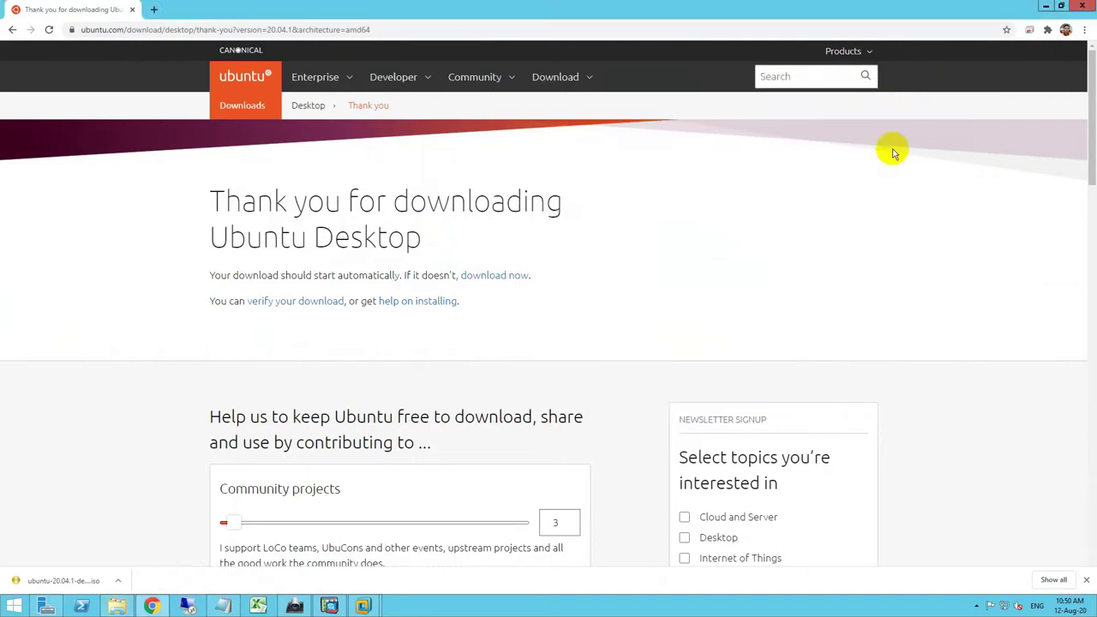
- Switch to VMware Workstation and begin a new virtual machine with the Typical configuration
{"action": "mouse_move", "coordinate": [363, 606]}
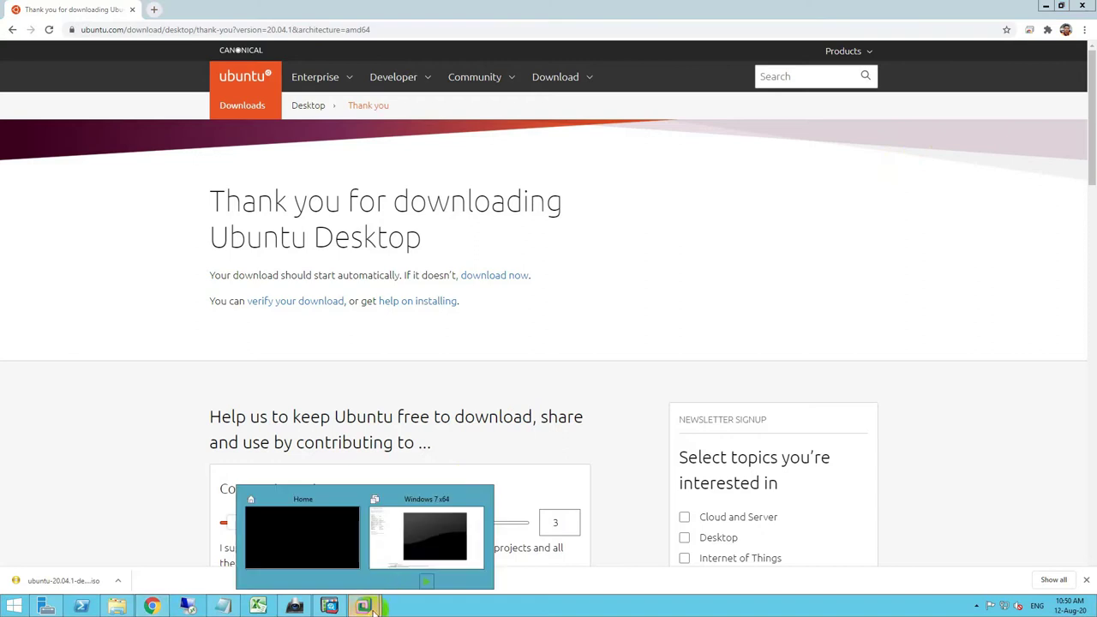
{"action": "left_click", "coordinate": [412, 503]}
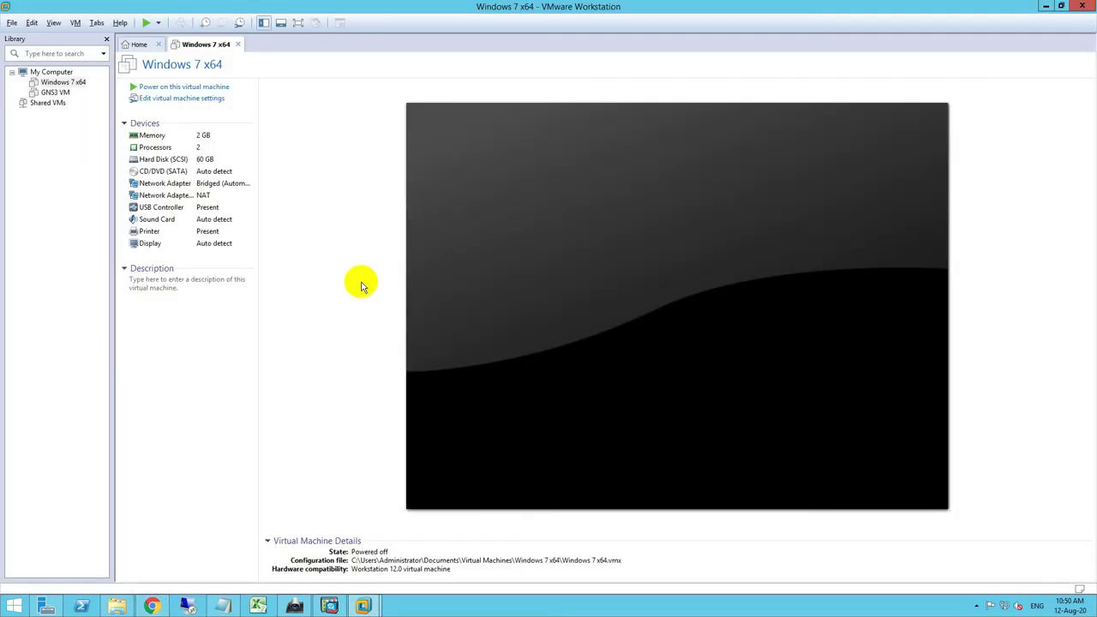
{"action": "left_click", "coordinate": [141, 43]}
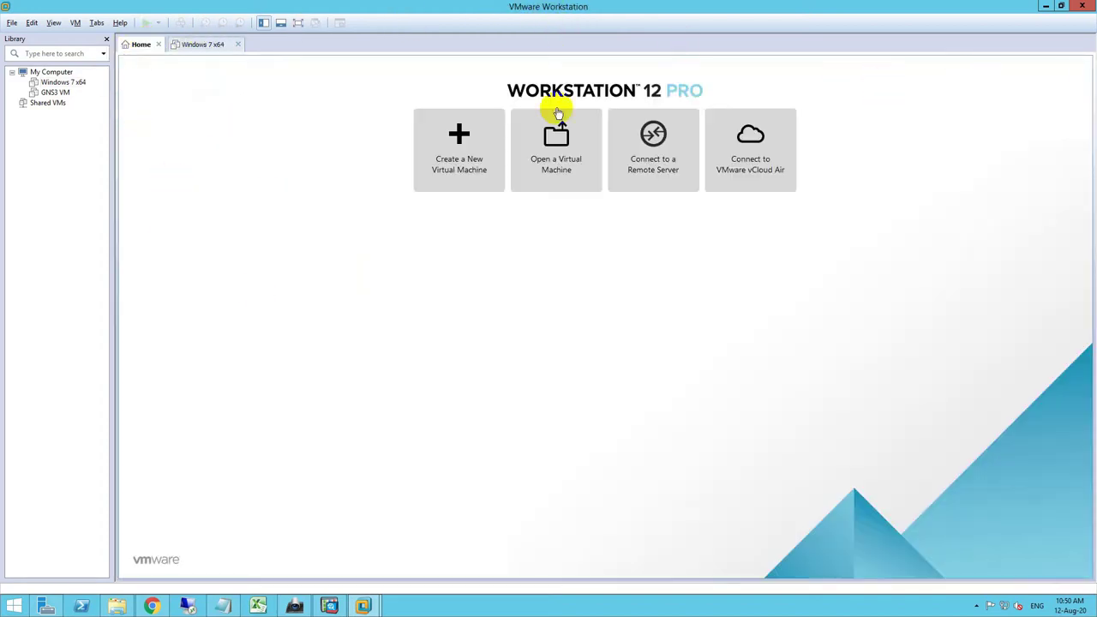
{"action": "left_click", "coordinate": [12, 22]}
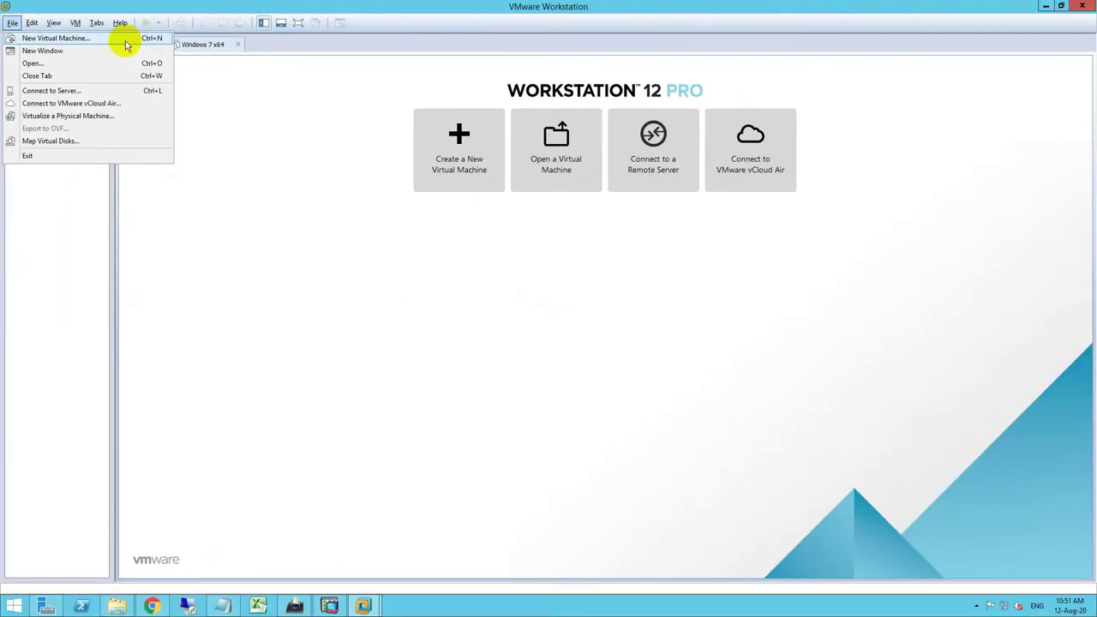
{"action": "left_click", "coordinate": [125, 45]}
{"action": "left_click_drag", "start_coordinate": [524, 185], "coordinate": [371, 109]}
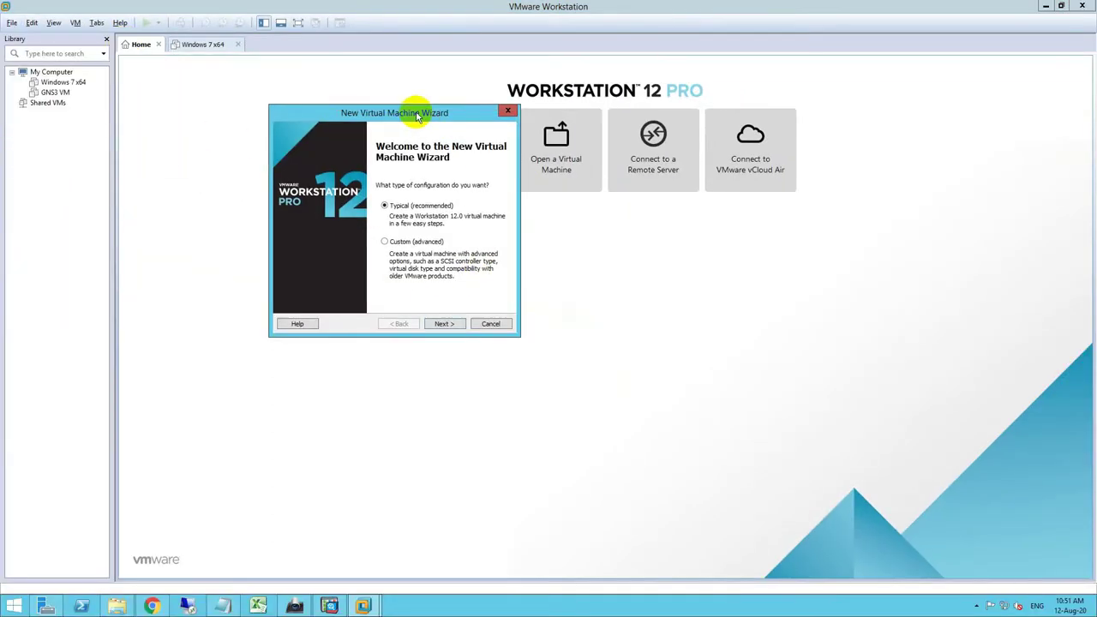
{"action": "left_click", "coordinate": [443, 323]}
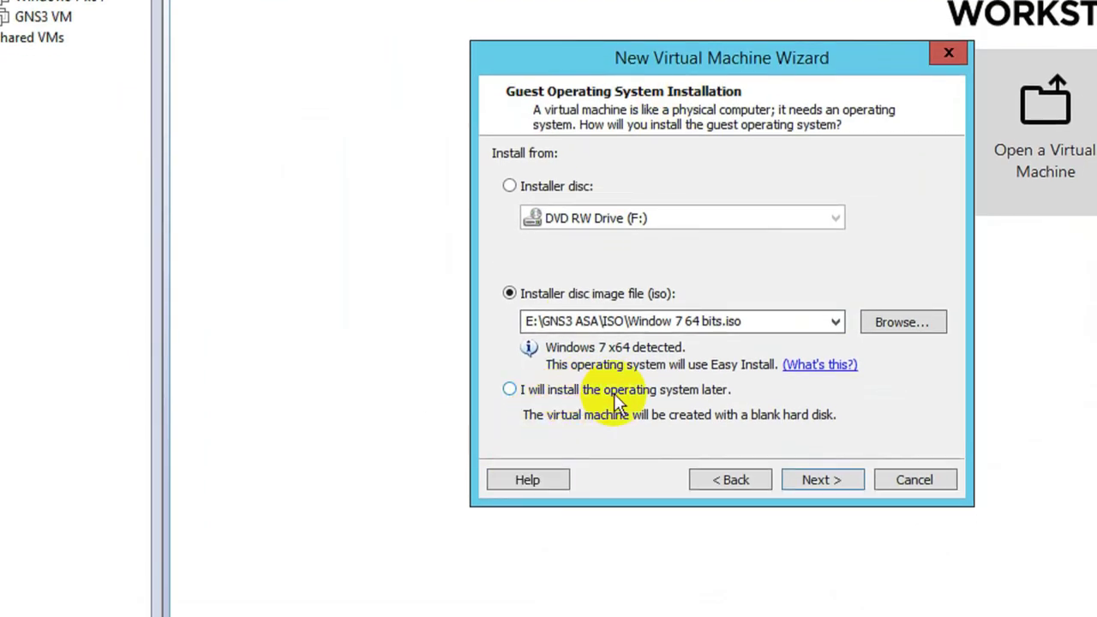
- Choose to install the operating system later and set the guest operating system to Linux, version Ubuntu 64-bit
{"action": "left_click", "coordinate": [289, 279]}
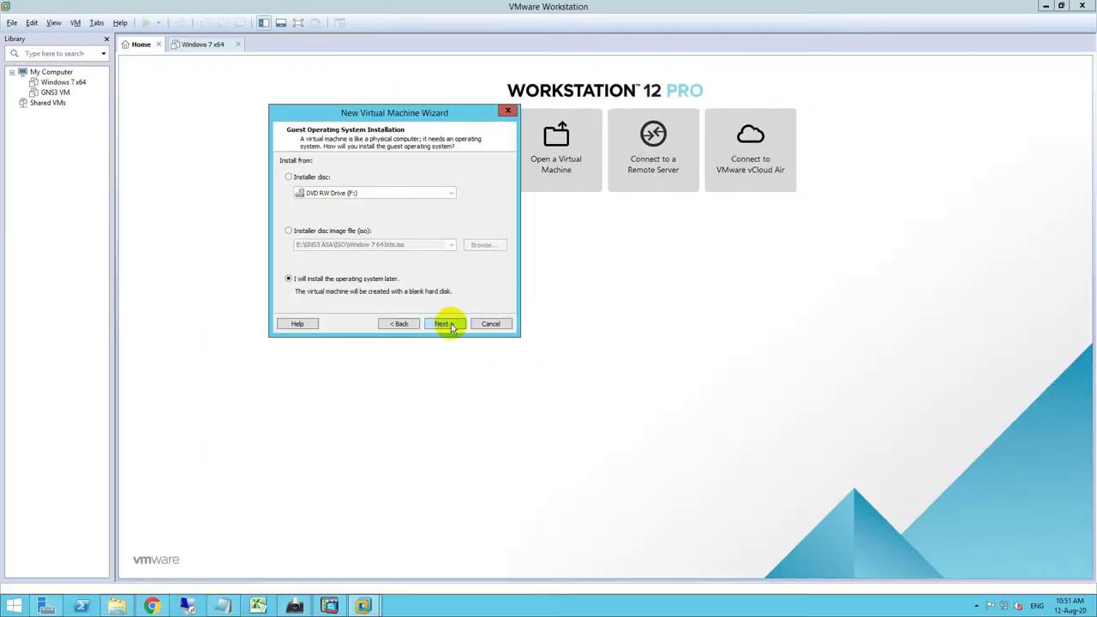
{"action": "left_click", "coordinate": [446, 324]}
{"action": "left_click", "coordinate": [286, 184]}
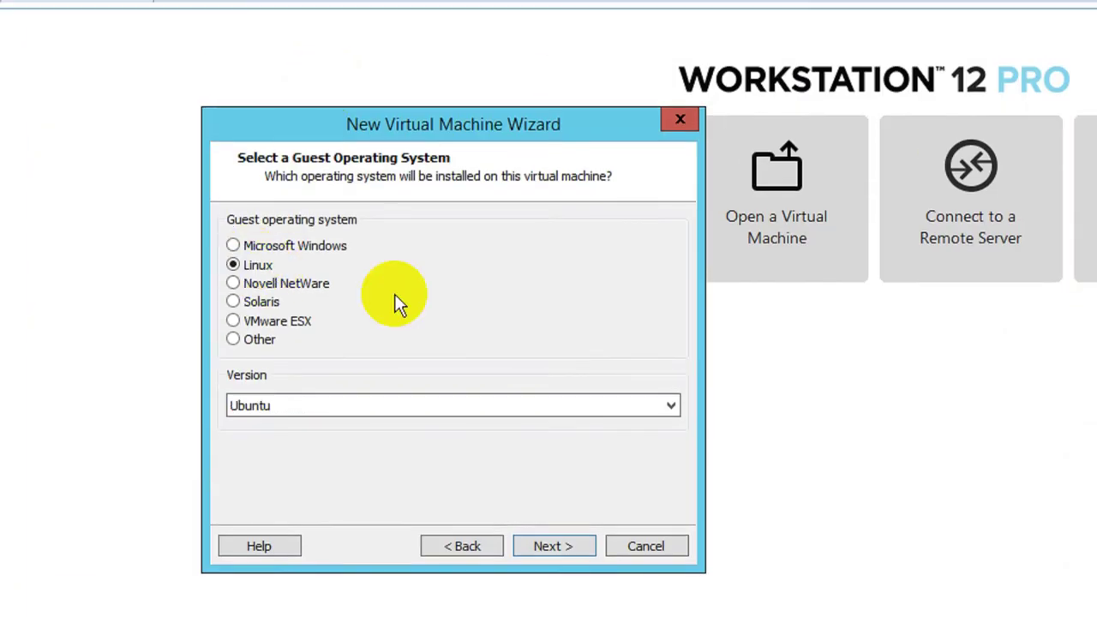
{"action": "left_click", "coordinate": [329, 405]}
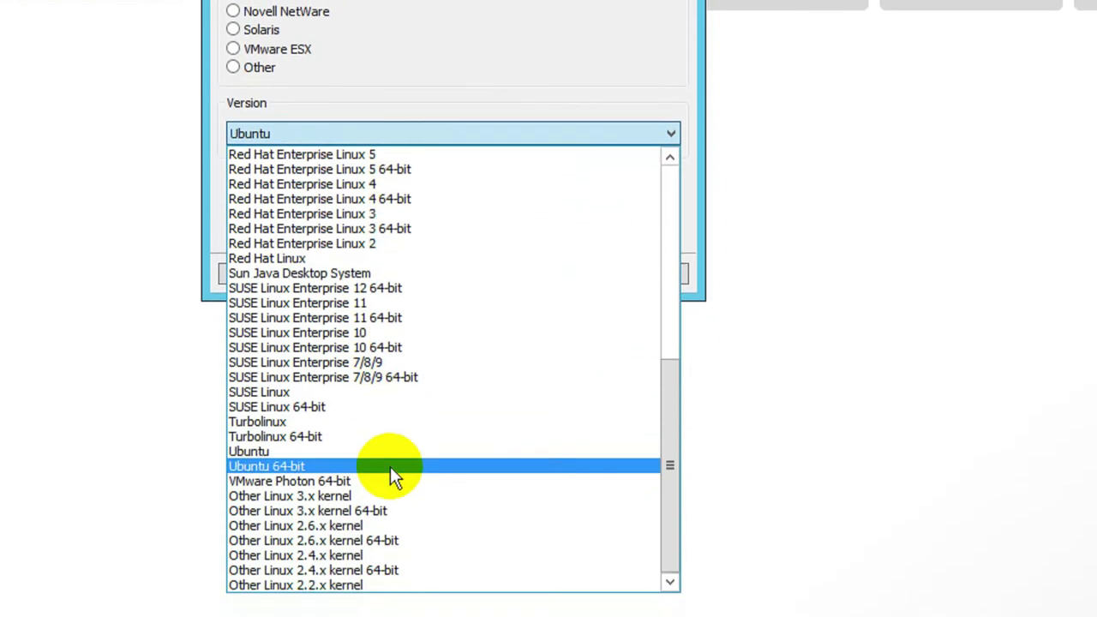
{"action": "left_click", "coordinate": [386, 616]}
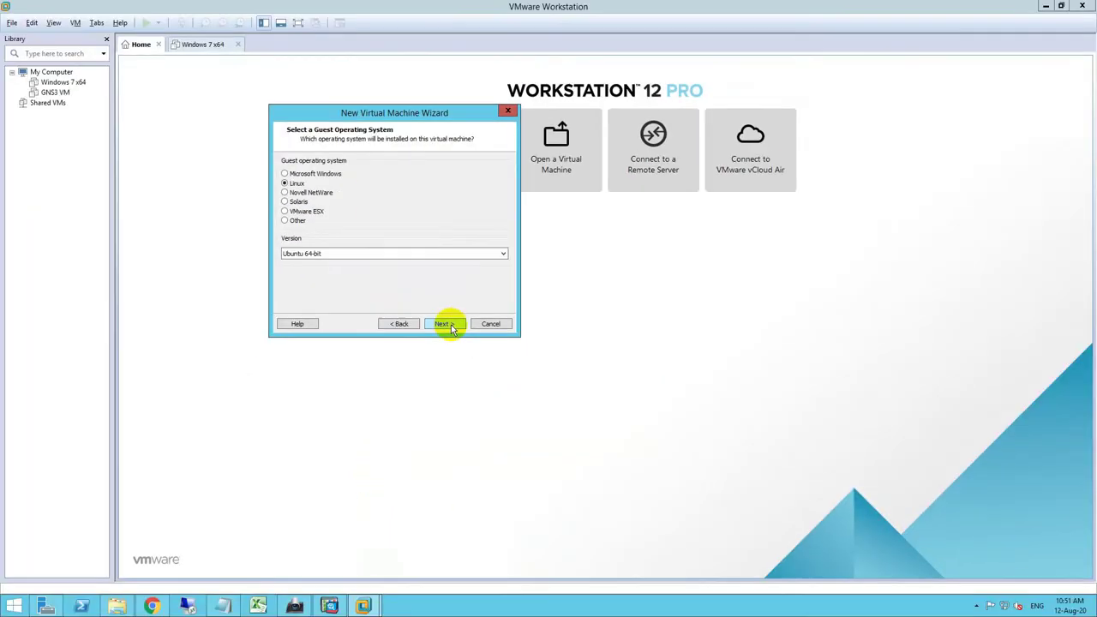
{"action": "left_click", "coordinate": [554, 271]}
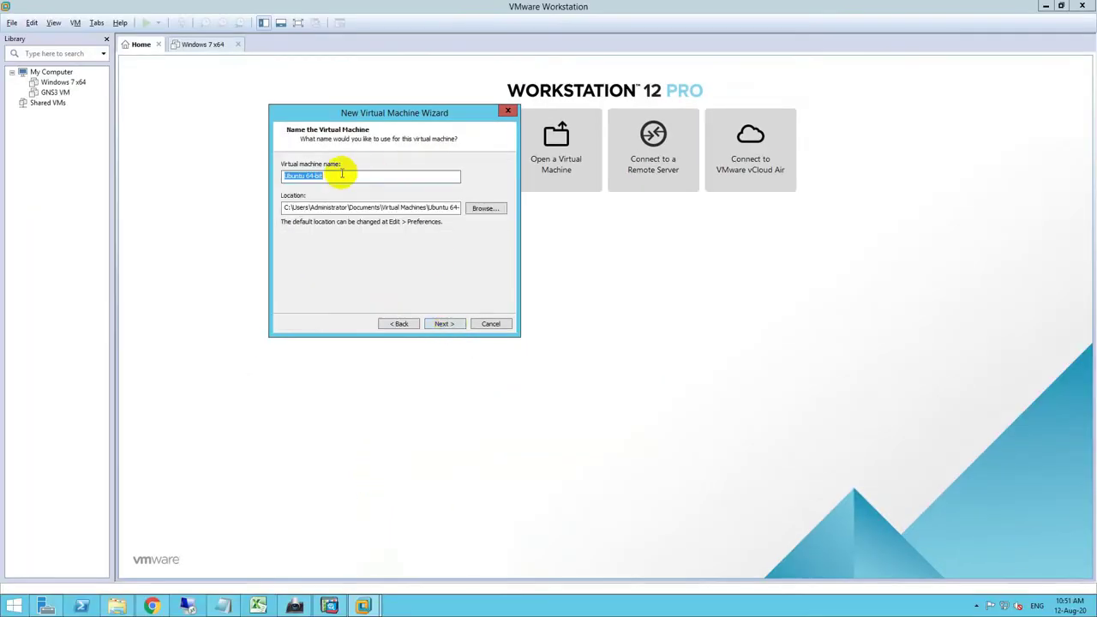
- Name the virtual machine Ubuntu 64 LTS and create it with a 50 GB virtual disk stored as a single file
{"action": "left_click", "coordinate": [343, 171]}
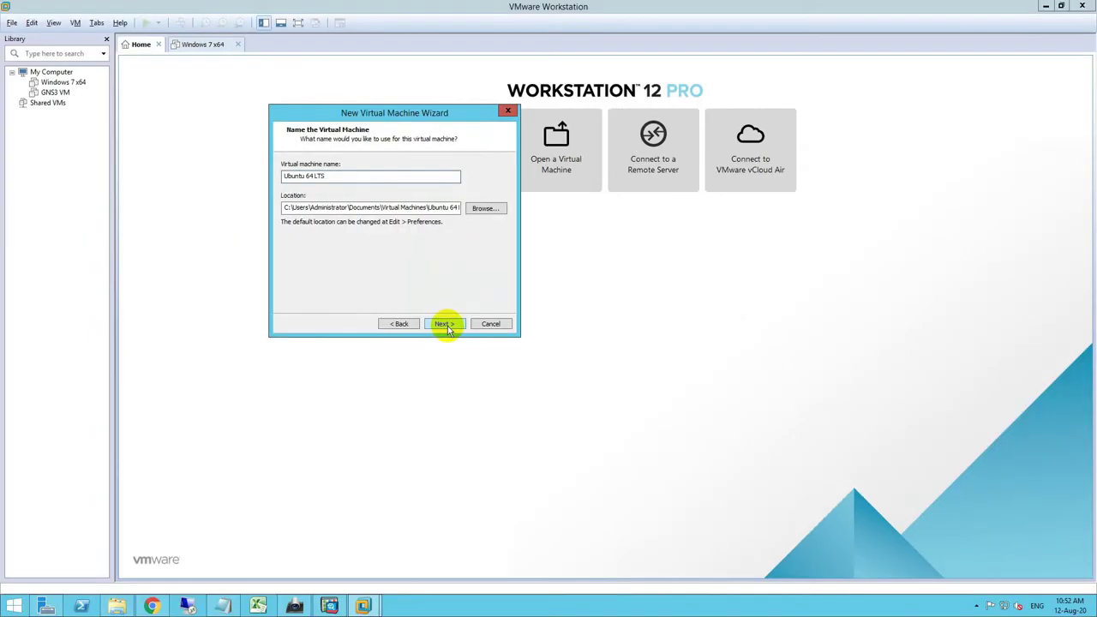
{"action": "left_click", "coordinate": [757, 605]}
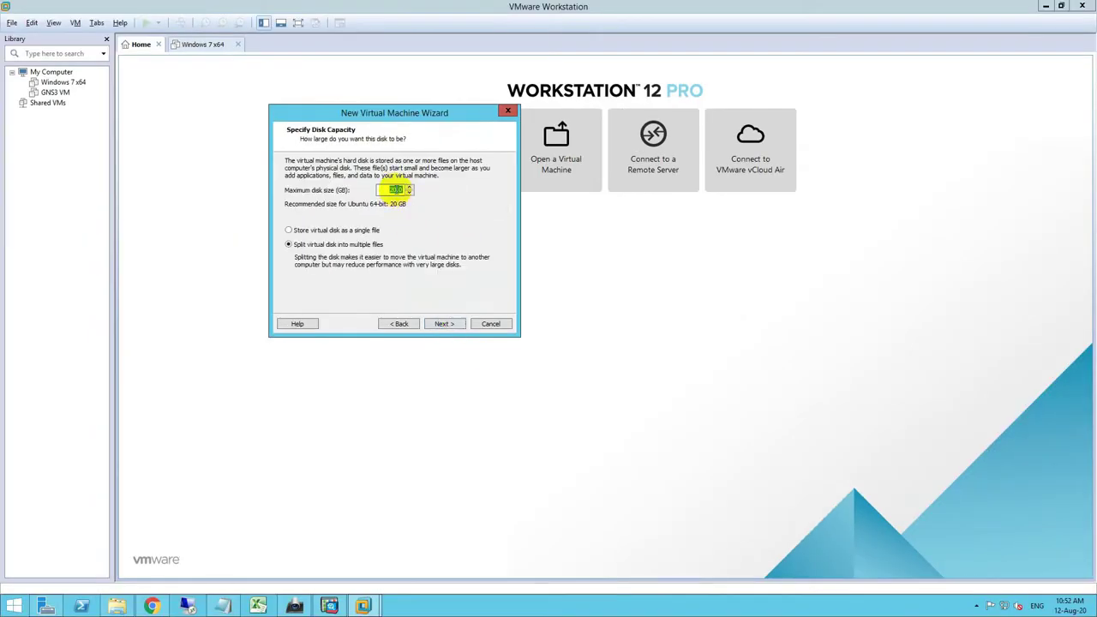
{"action": "left_click", "coordinate": [395, 189]}
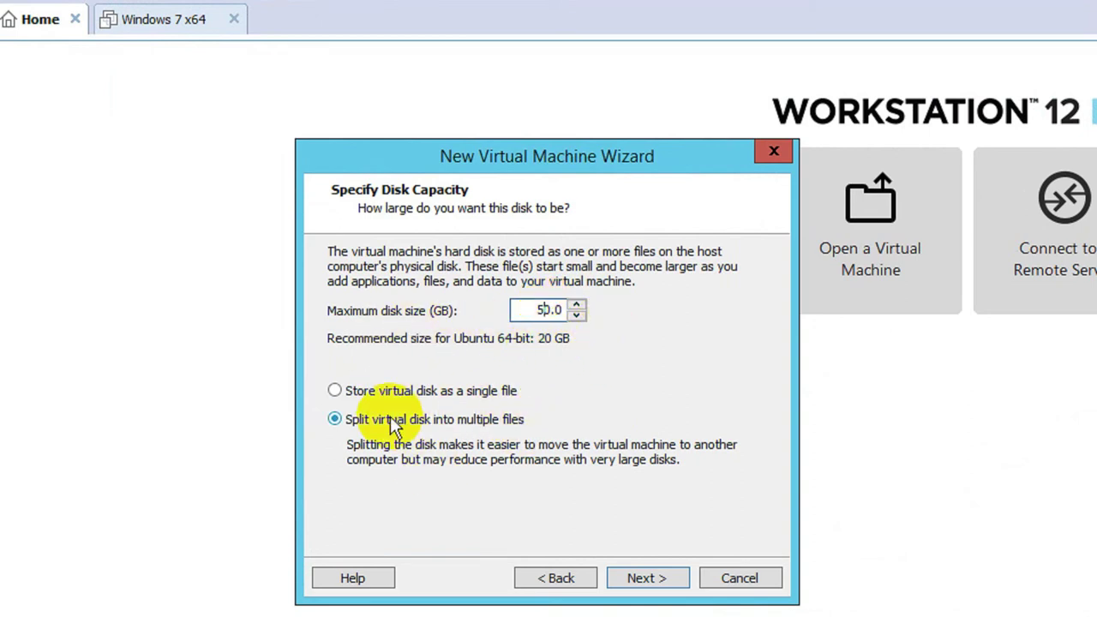
{"action": "left_click", "coordinate": [463, 391]}
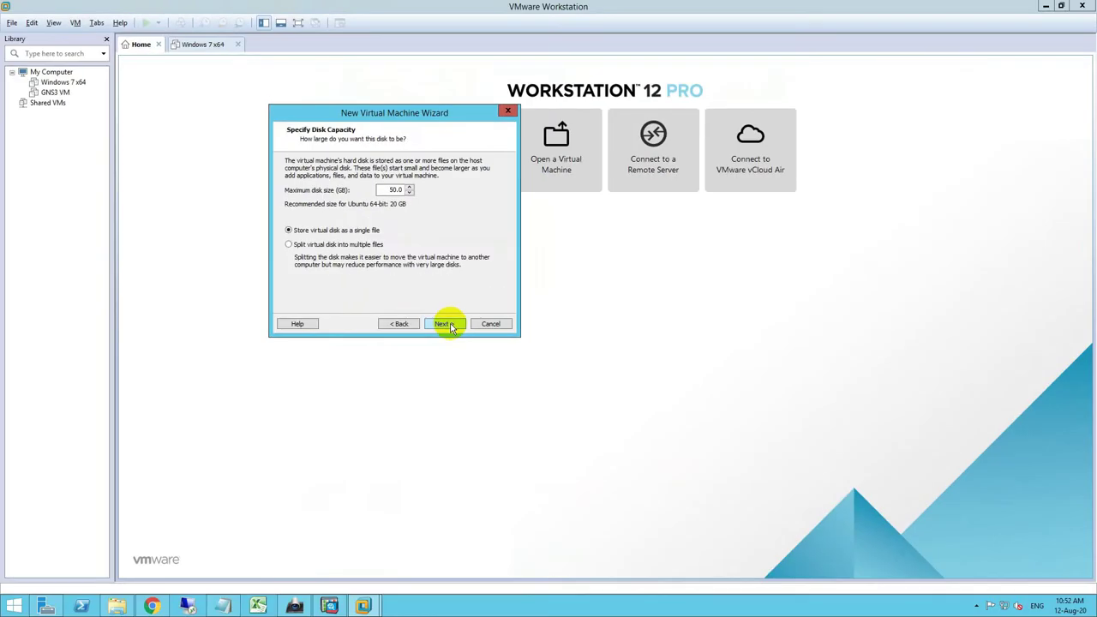
{"action": "left_click", "coordinate": [446, 324]}
{"action": "left_click", "coordinate": [446, 324]}
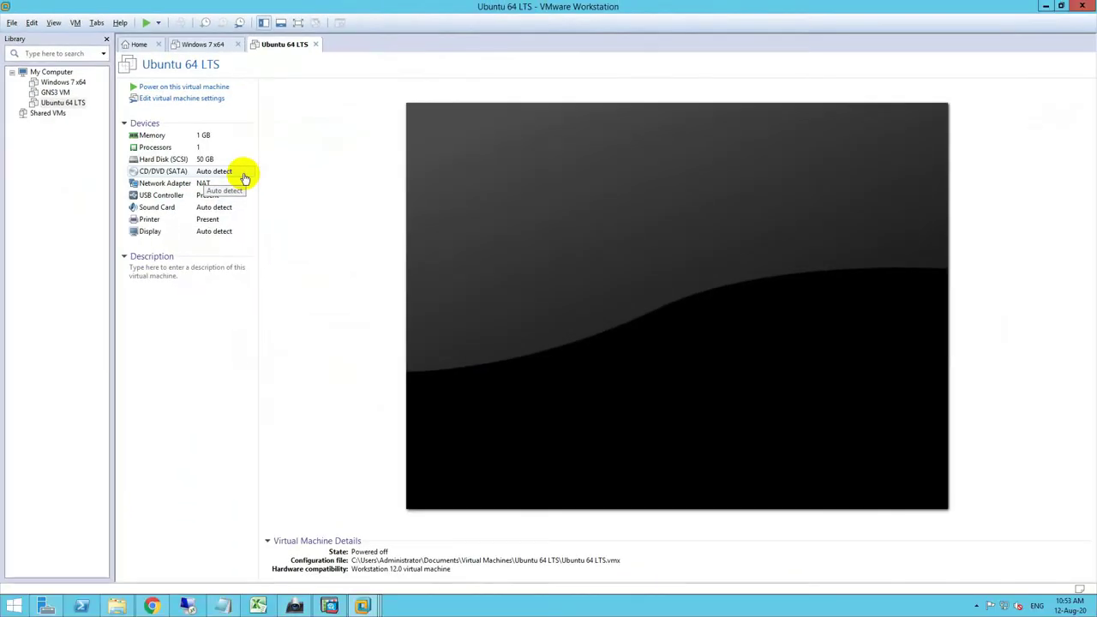
- Set the virtual machine's CD/DVD drive to use an ISO image file and start browsing for the image
{"action": "left_click", "coordinate": [244, 178]}
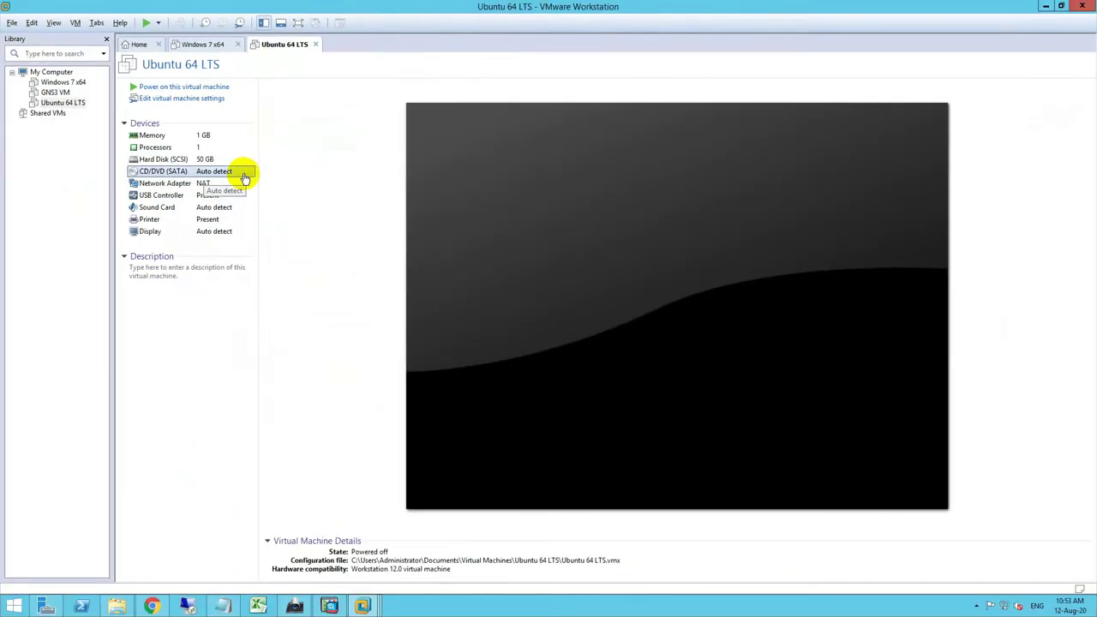
{"action": "double_click", "coordinate": [245, 177]}
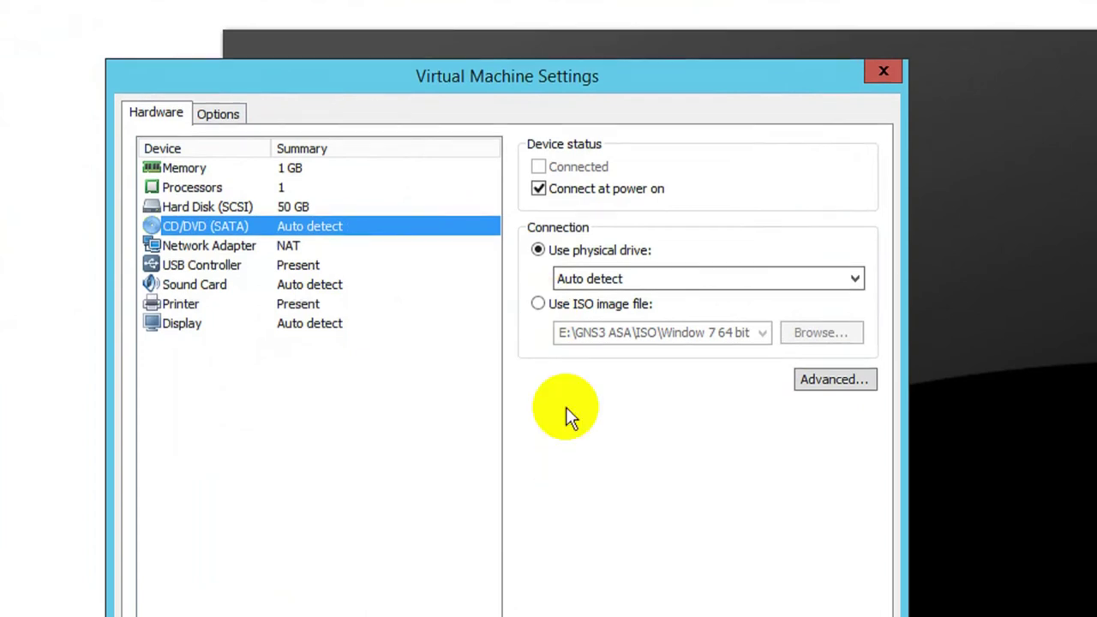
{"action": "left_click", "coordinate": [538, 306]}
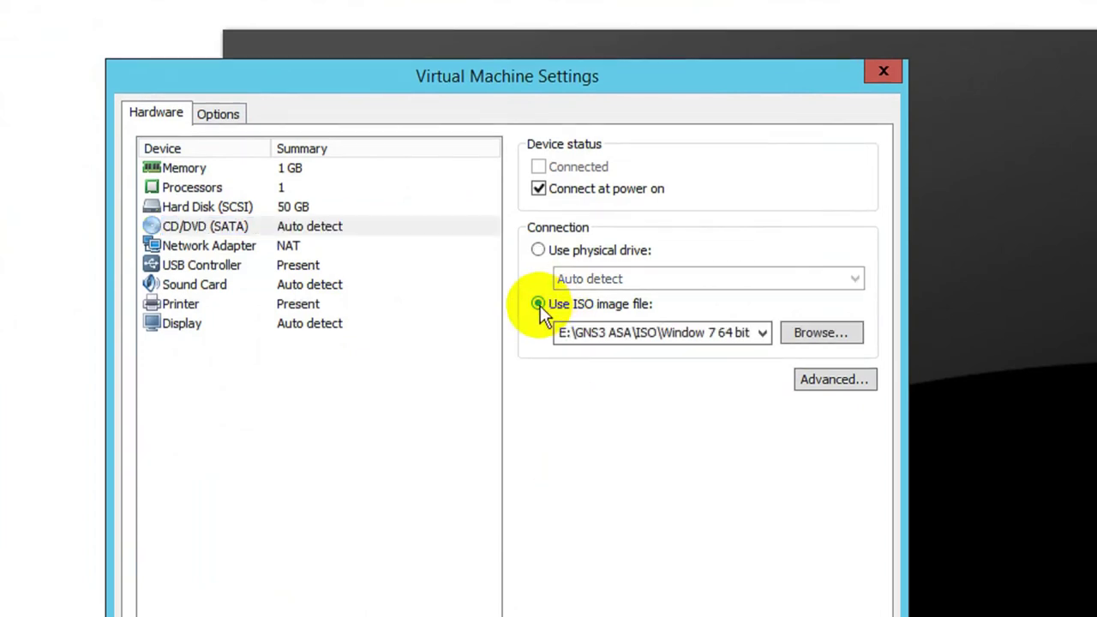
{"action": "left_click", "coordinate": [815, 335]}
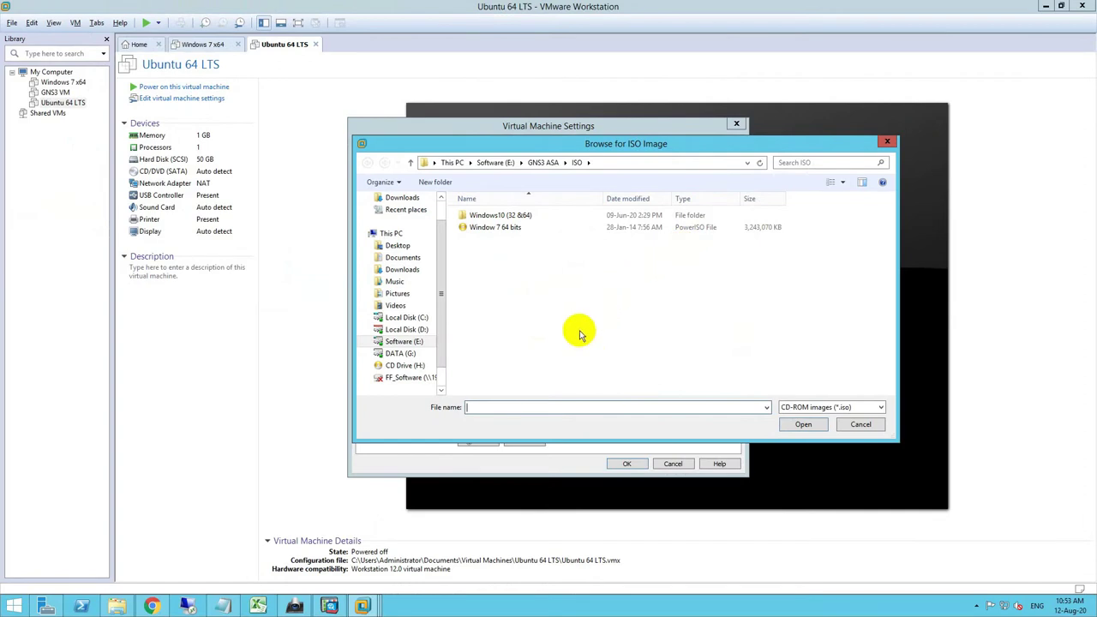
- Copy the Downloads folder's path from File Explorer and return to the ISO image browser
{"action": "left_click", "coordinate": [127, 608]}
{"action": "left_click_drag", "start_coordinate": [760, 91], "coordinate": [347, 97]}
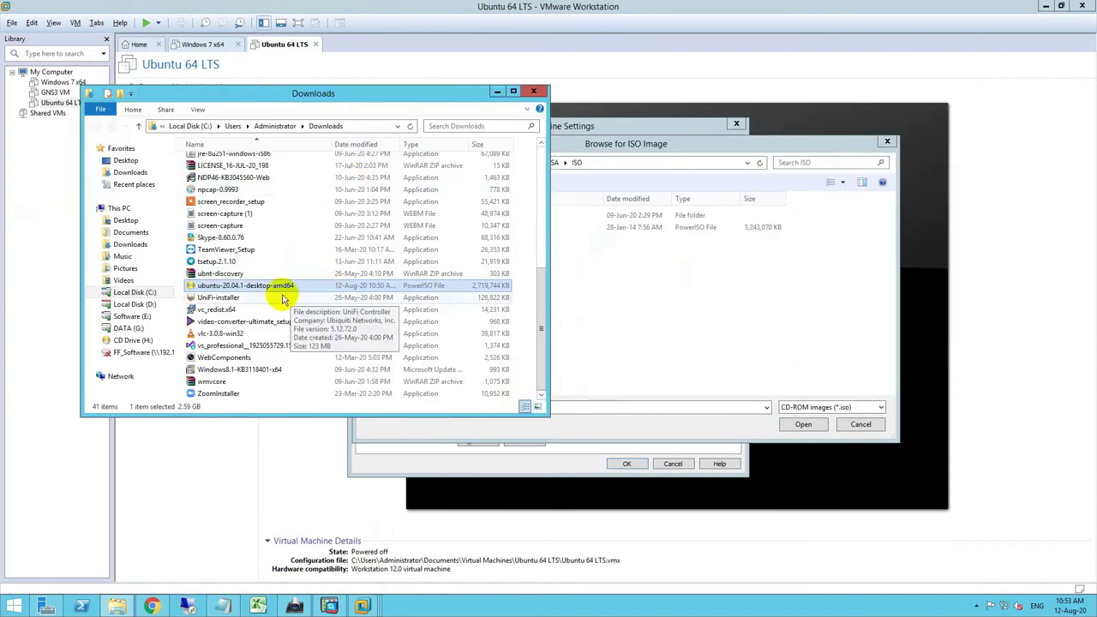
{"action": "left_click", "coordinate": [360, 127]}
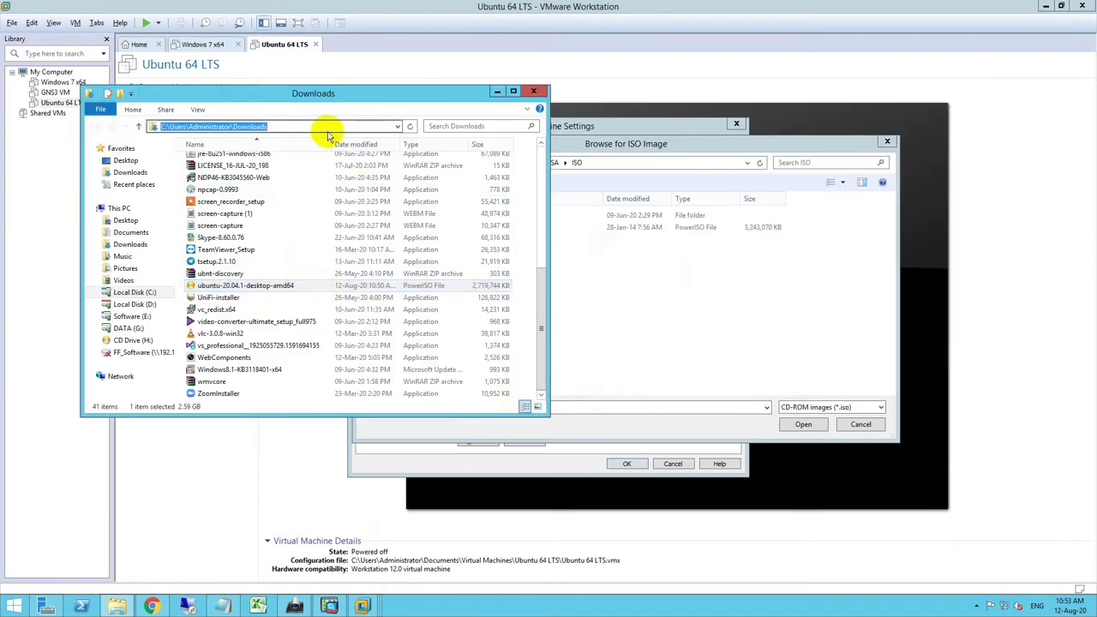
{"action": "right_click", "coordinate": [254, 129]}
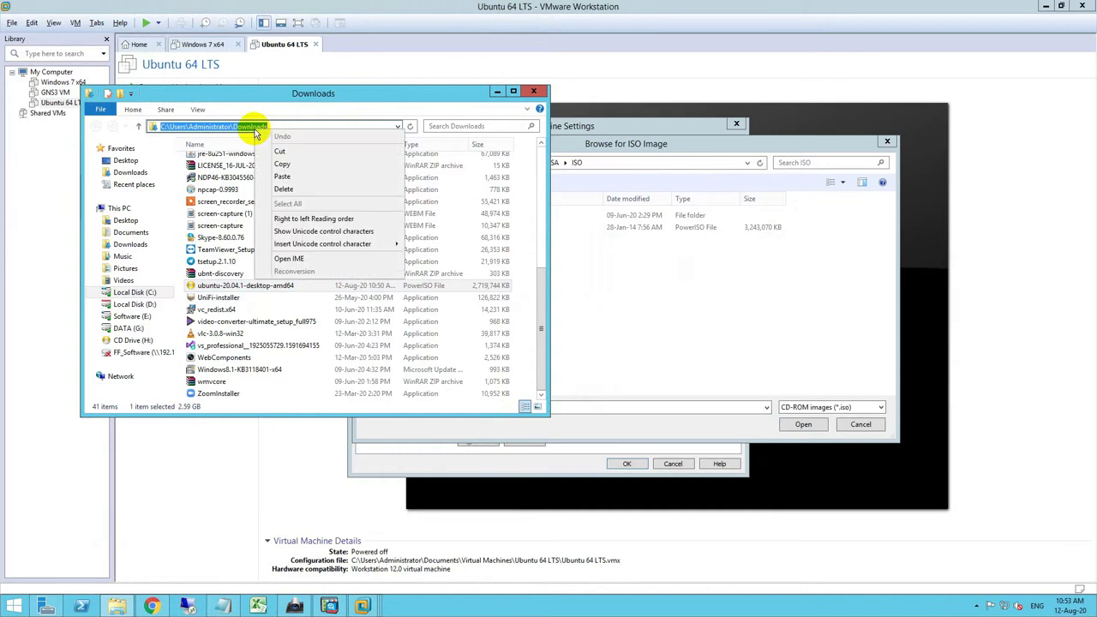
{"action": "left_click", "coordinate": [294, 164]}
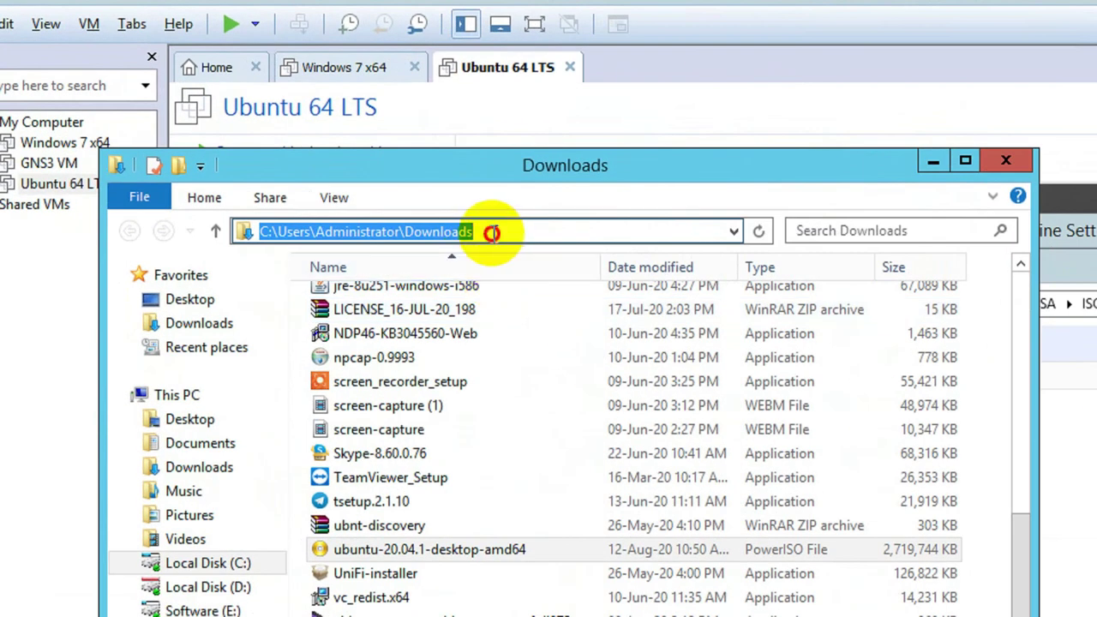
{"action": "left_click", "coordinate": [491, 232]}
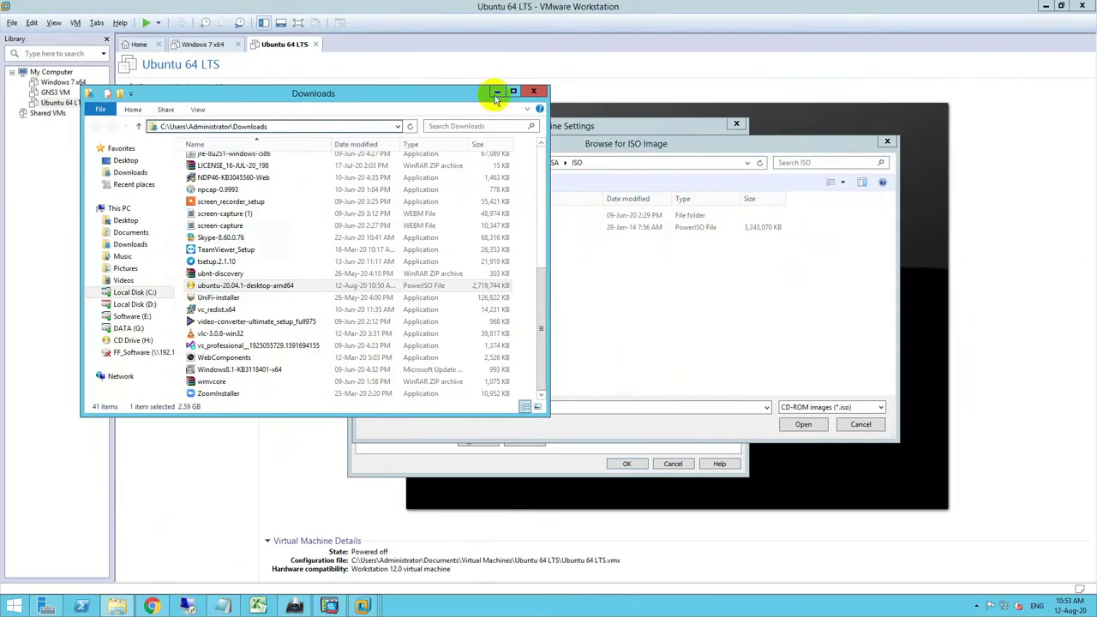
{"action": "left_click", "coordinate": [496, 93]}
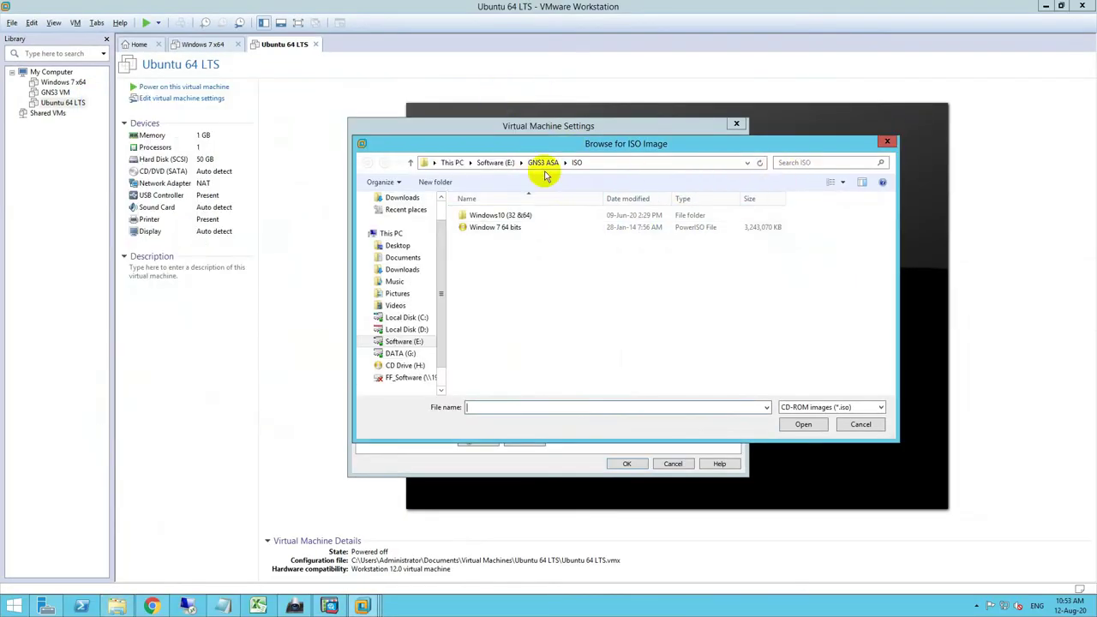
- Go to the copied Downloads path and select ubuntu-20.04.1-desktop-amd64 as the CD/DVD drive's ISO image
{"action": "left_click", "coordinate": [617, 163]}
{"action": "right_click", "coordinate": [607, 163]}
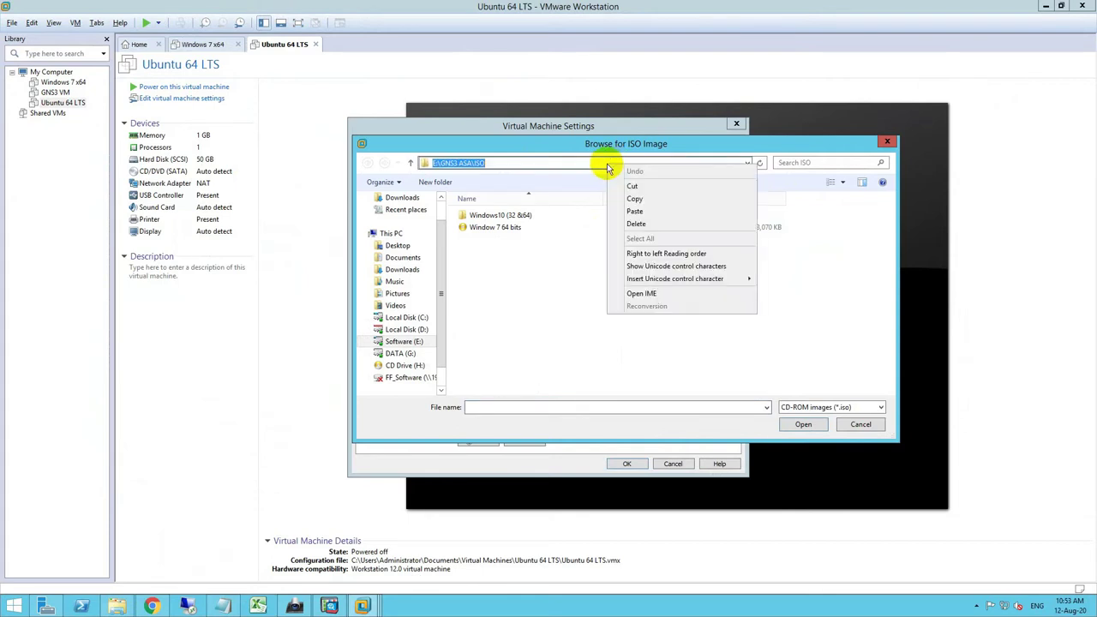
{"action": "left_click", "coordinate": [625, 210]}
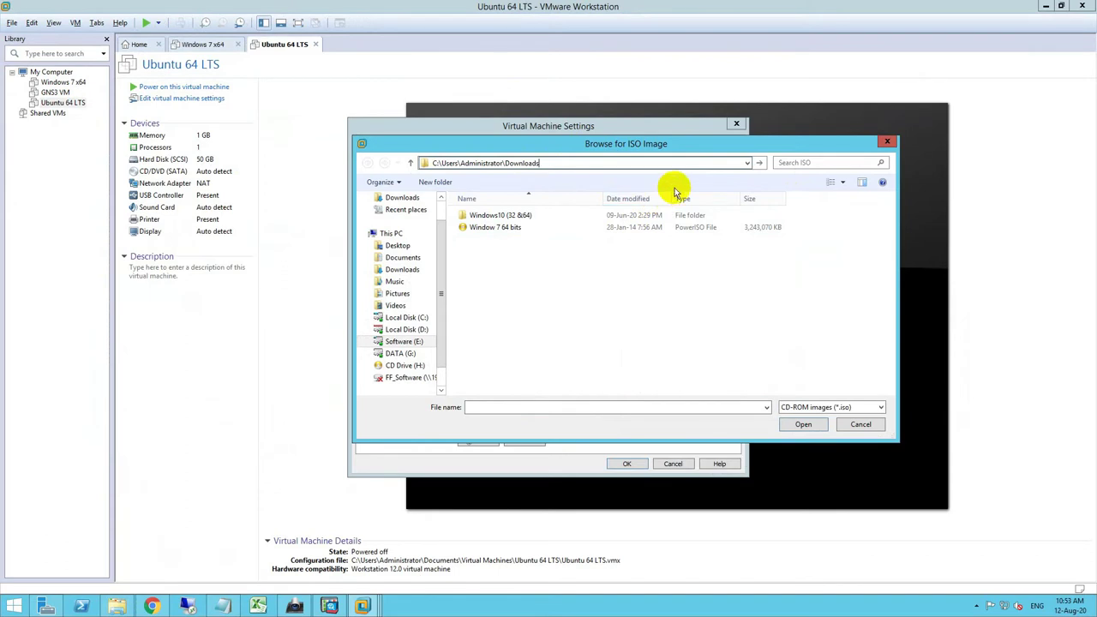
{"action": "key", "text": "Return"}
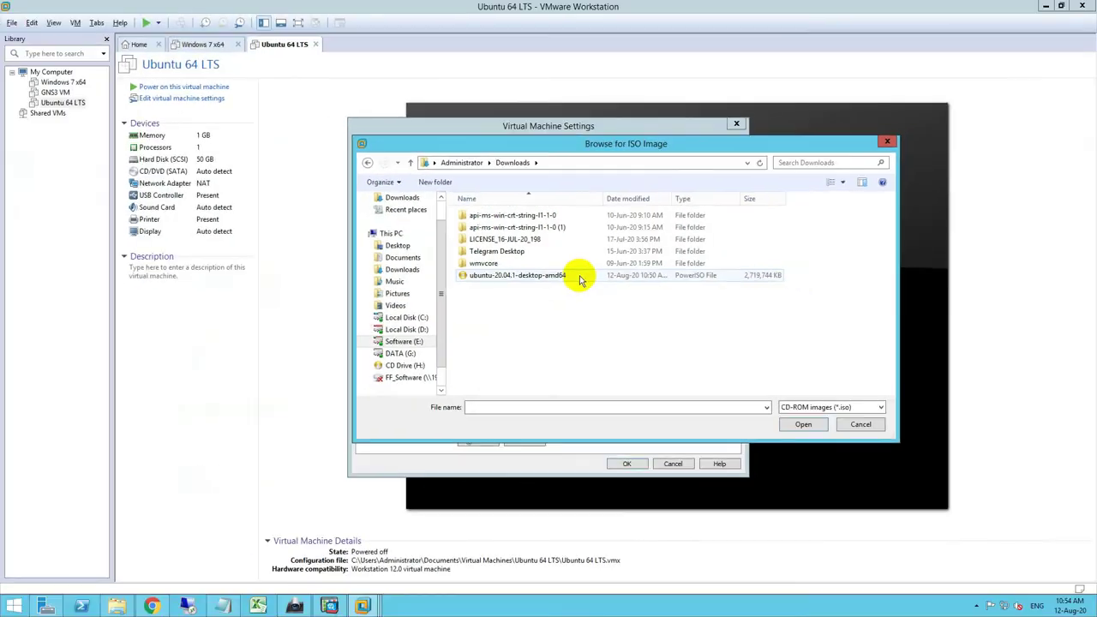
{"action": "left_click", "coordinate": [580, 279]}
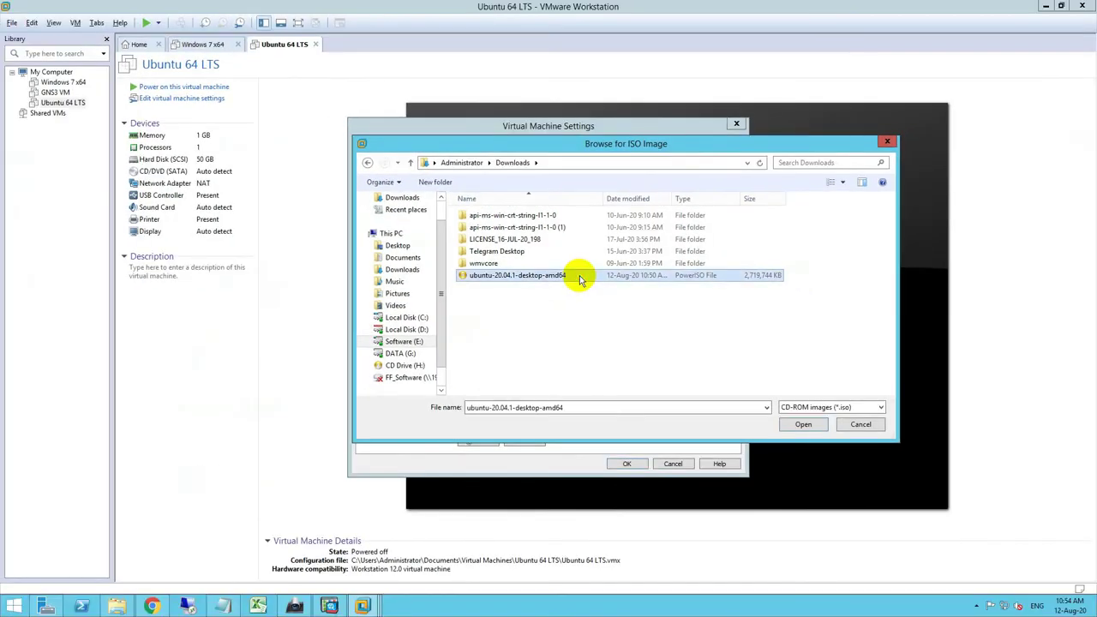
{"action": "left_click", "coordinate": [803, 425]}
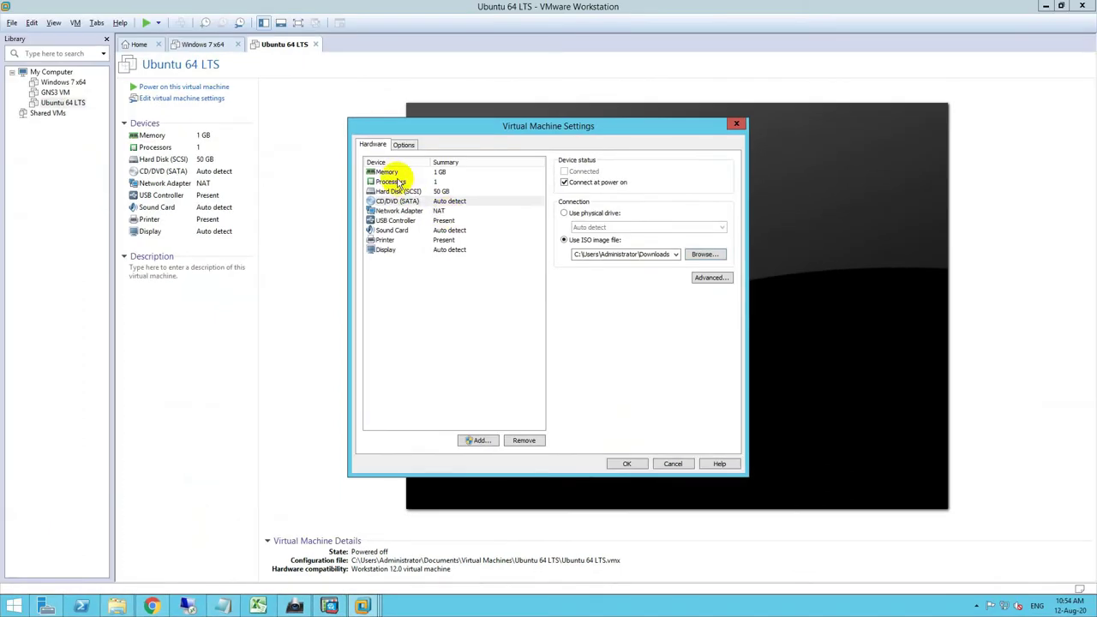
- Set the virtual machine's memory to 4096 MB and open its processor settings
{"action": "left_click", "coordinate": [388, 172]}
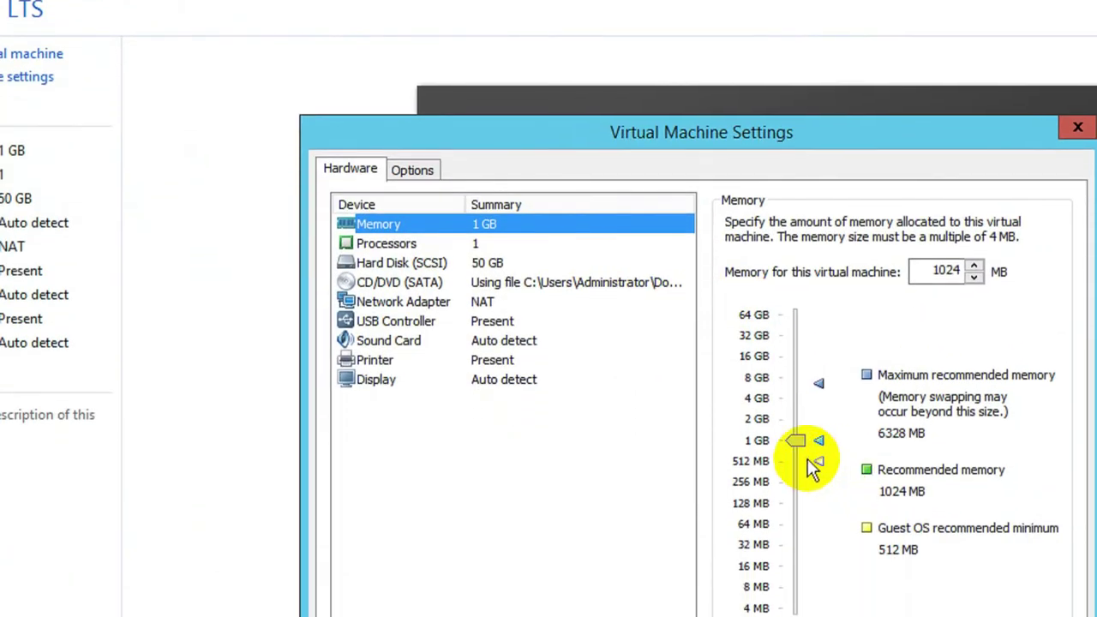
{"action": "left_click_drag", "start_coordinate": [795, 442], "coordinate": [795, 397]}
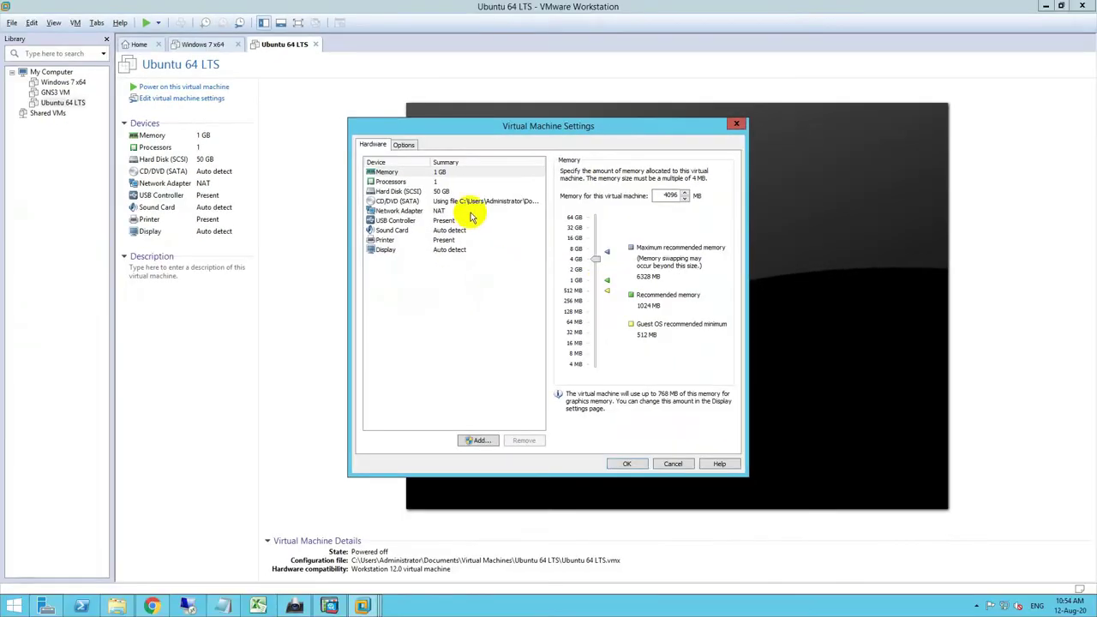
{"action": "left_click", "coordinate": [385, 243]}
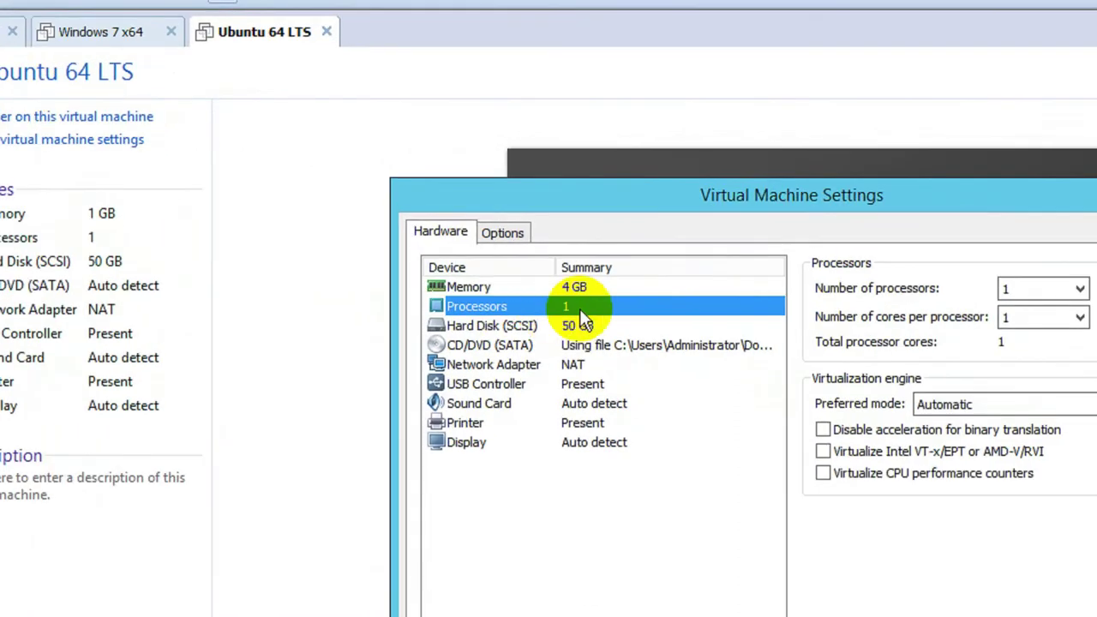
- Try assigning 4 processors with 4 cores per processor to the virtual machine
{"action": "left_click", "coordinate": [902, 289]}
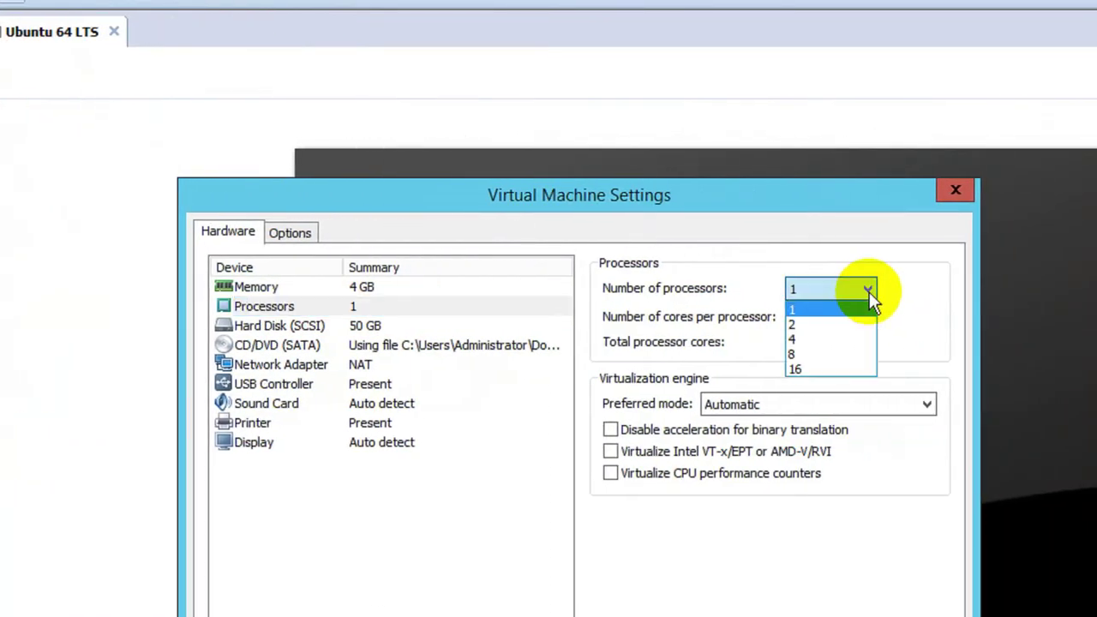
{"action": "left_click", "coordinate": [844, 340]}
{"action": "left_click", "coordinate": [860, 319]}
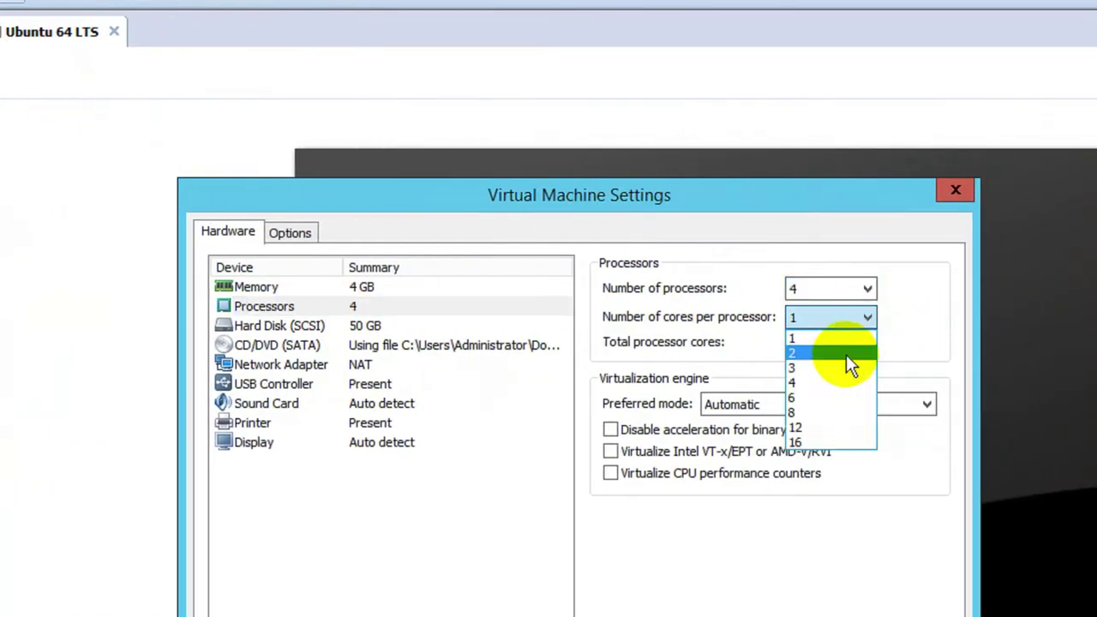
{"action": "left_click", "coordinate": [840, 377]}
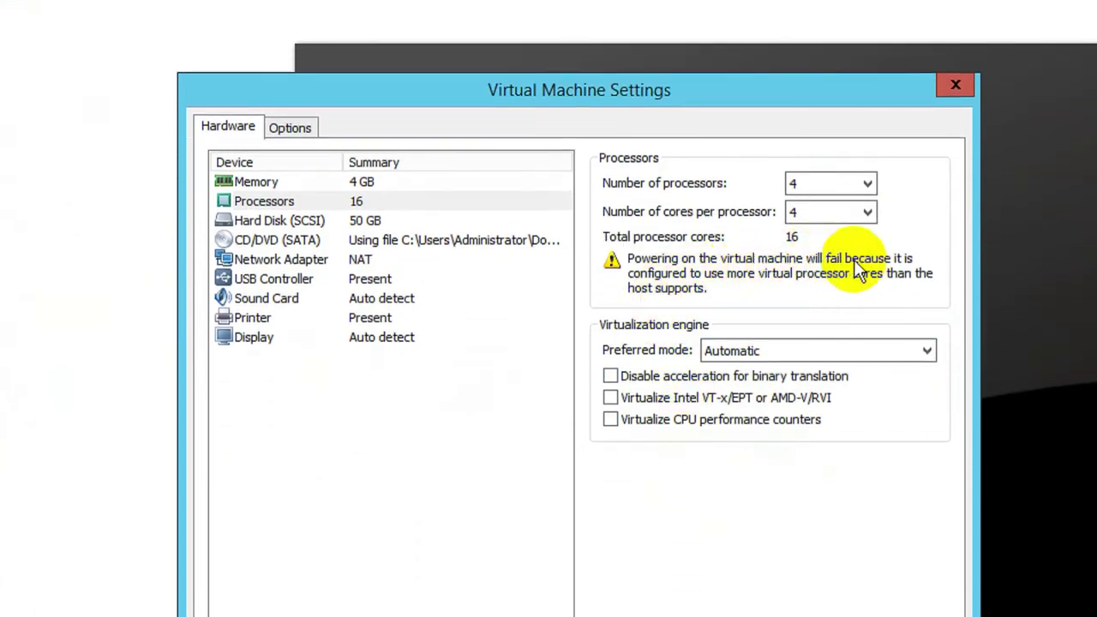
- Set the virtual machine to 2 processors with 2 cores per processor and save the hardware settings
{"action": "left_click", "coordinate": [851, 212]}
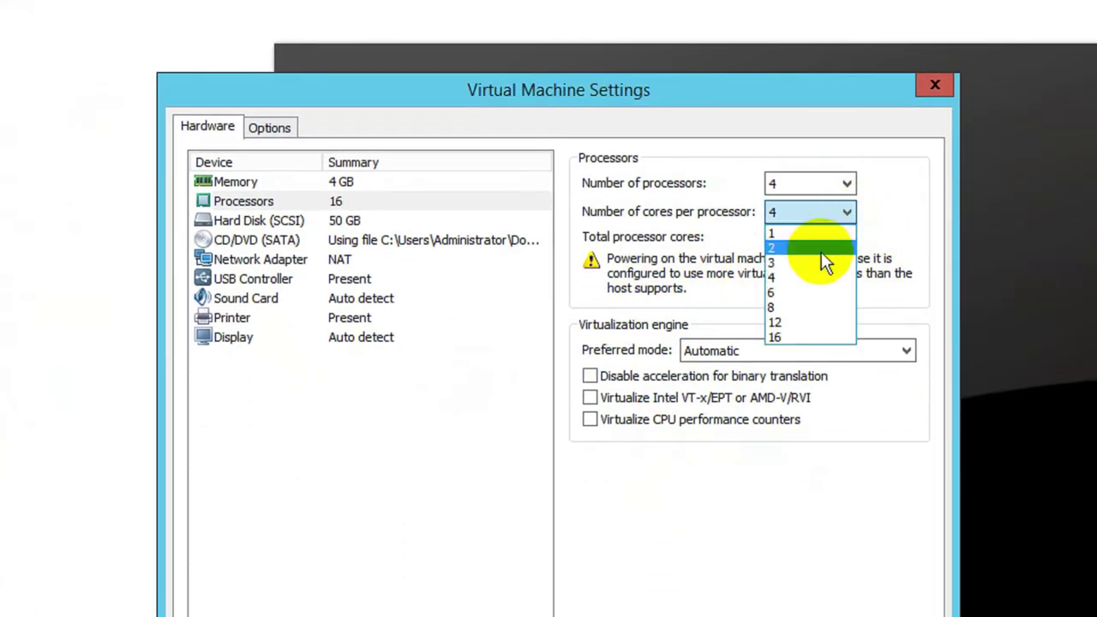
{"action": "left_click", "coordinate": [819, 247]}
{"action": "left_click", "coordinate": [853, 180]}
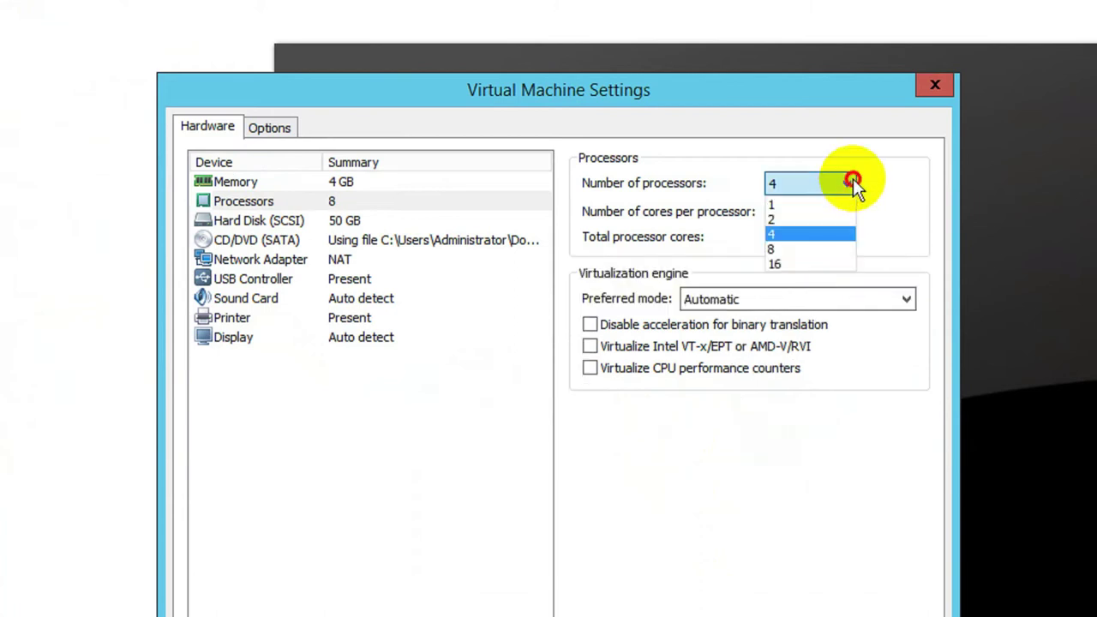
{"action": "left_click", "coordinate": [825, 218]}
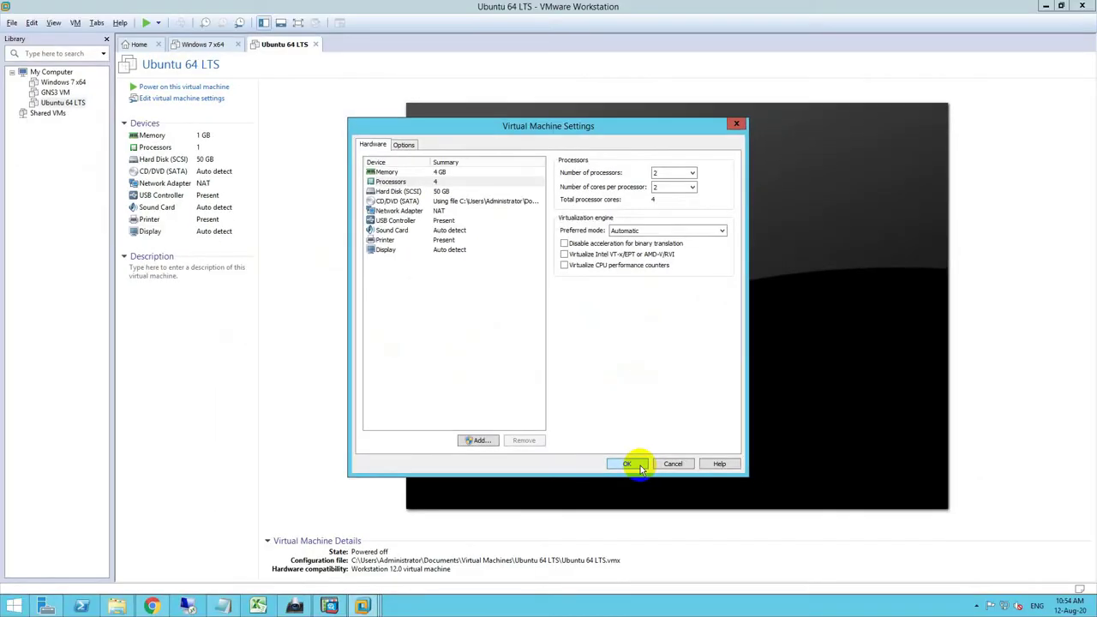
{"action": "left_click", "coordinate": [628, 464]}
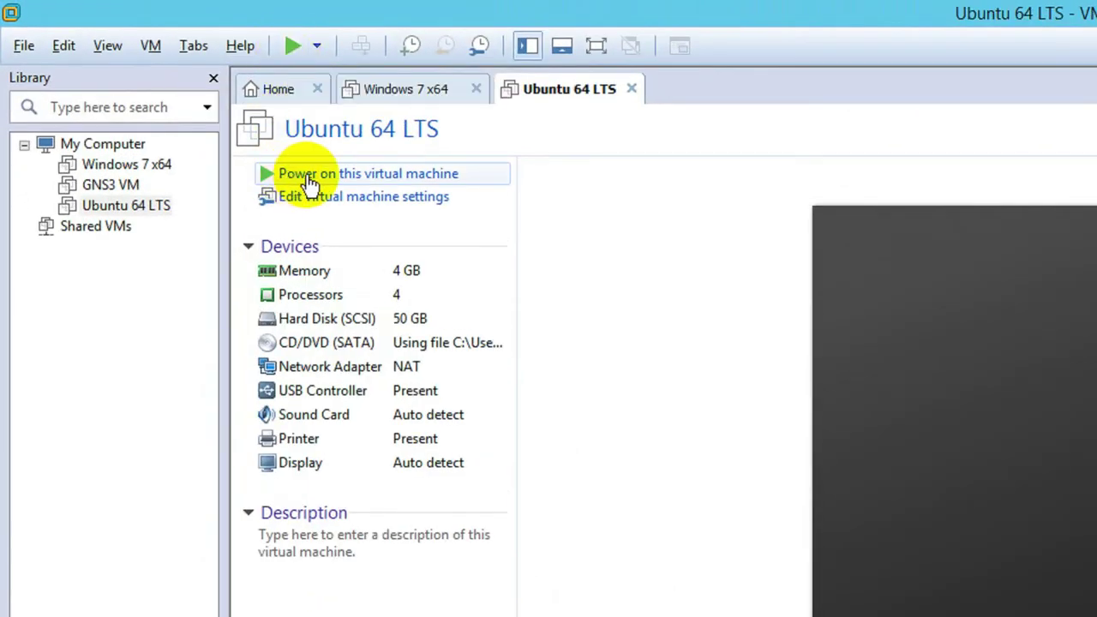
- Power on the Ubuntu 64 LTS virtual machine, close the Windows 7 x64 tab and enter the Ubuntu guest display
{"action": "left_click", "coordinate": [403, 181]}
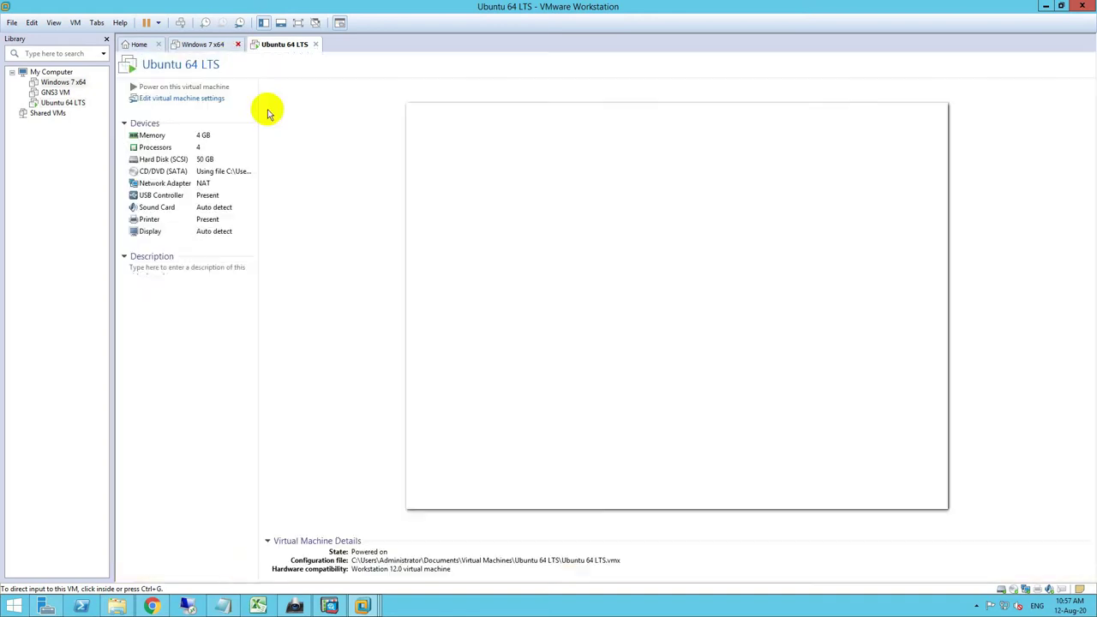
{"action": "left_click", "coordinate": [231, 43]}
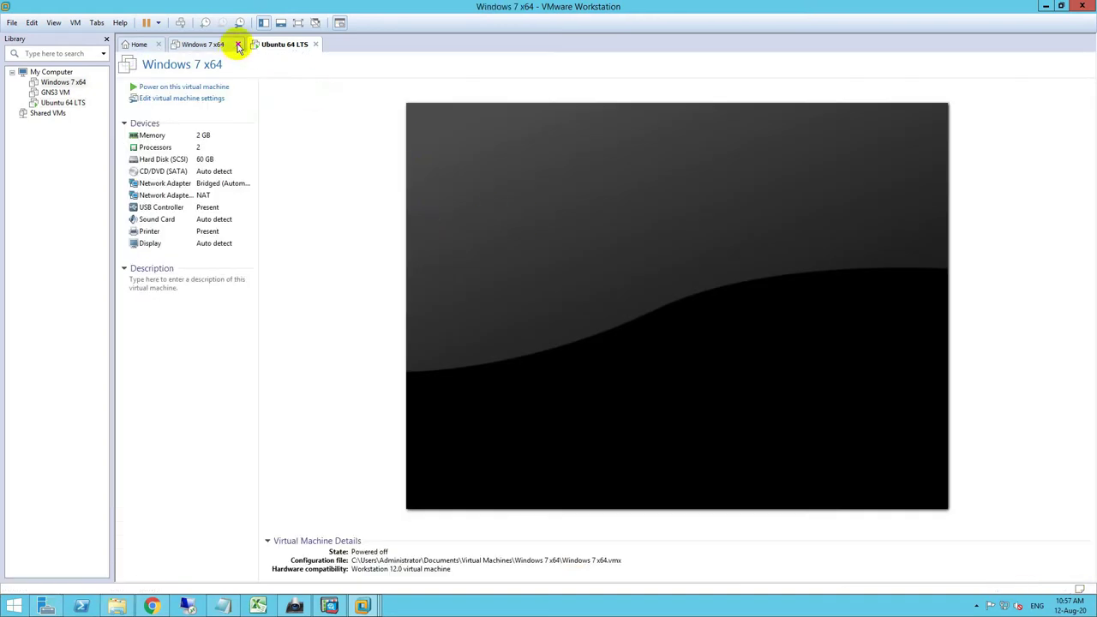
{"action": "left_click", "coordinate": [284, 43]}
{"action": "left_click", "coordinate": [621, 320]}
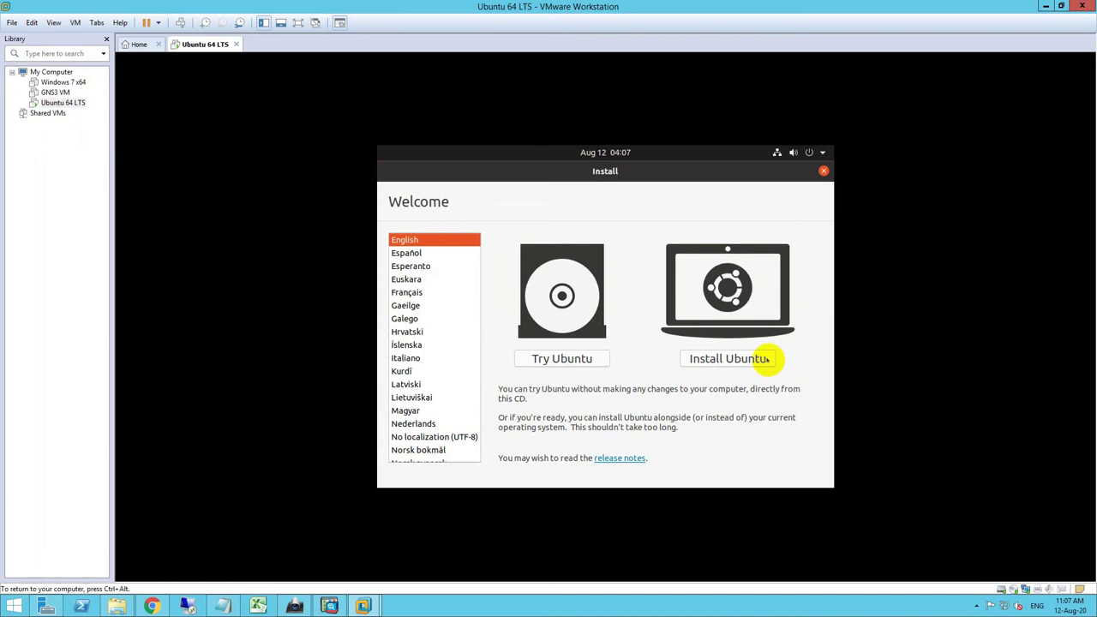
- Start installing Ubuntu in English and choose the English (US) keyboard layout
{"action": "left_click", "coordinate": [767, 359]}
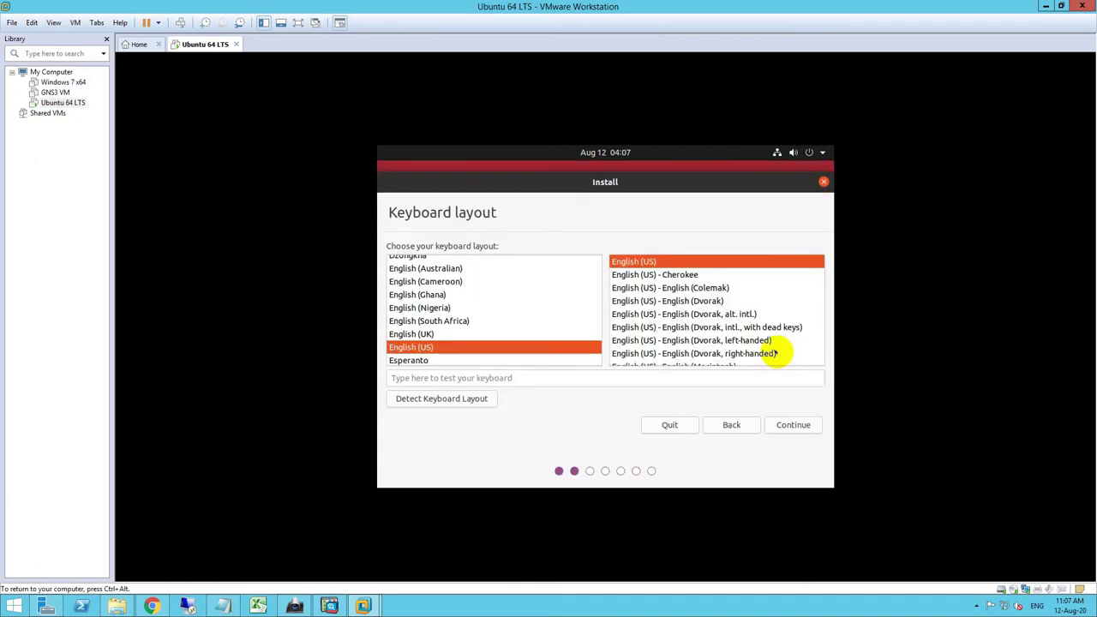
{"action": "left_click", "coordinate": [550, 348]}
{"action": "left_click", "coordinate": [650, 261]}
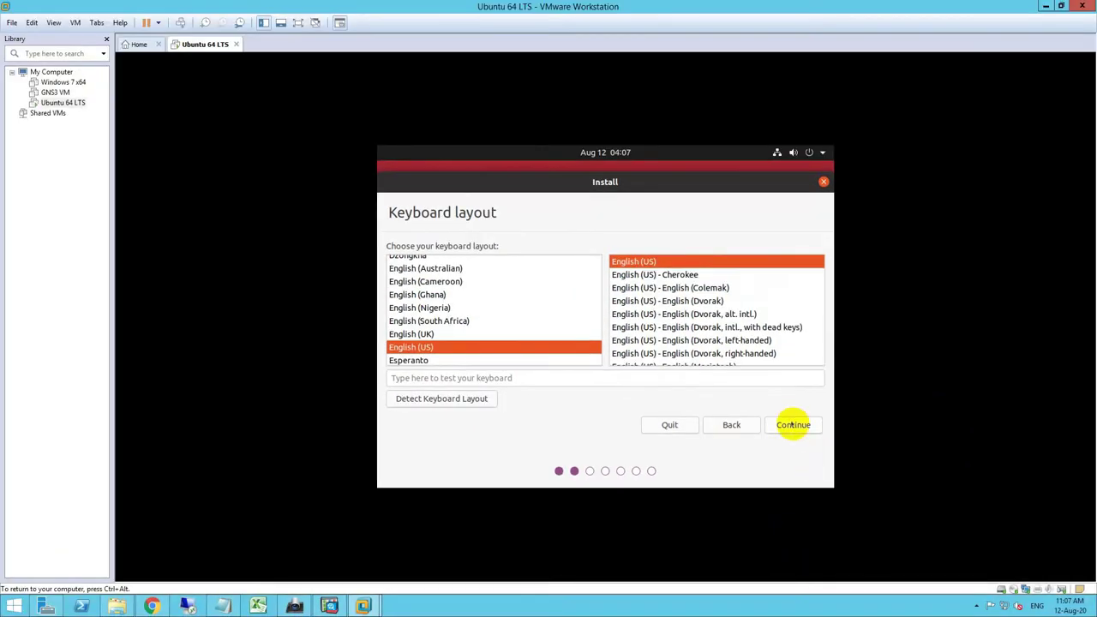
{"action": "left_click", "coordinate": [793, 425]}
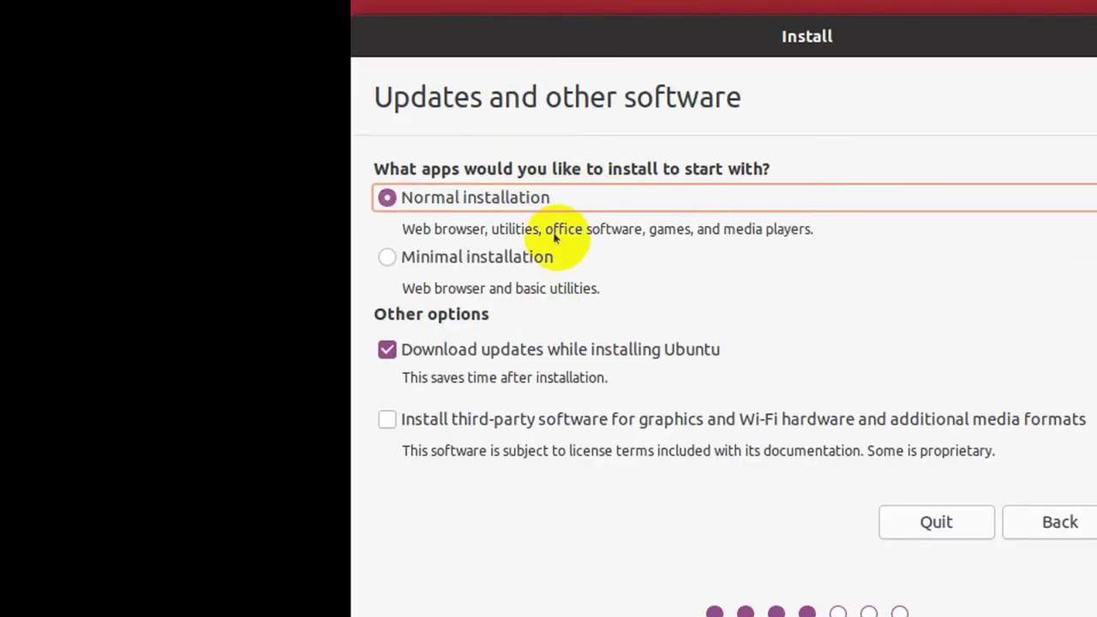
- Include third-party software in the normal installation, then start installing with the disk erased and approve writing the disk changes
{"action": "left_click", "coordinate": [387, 419]}
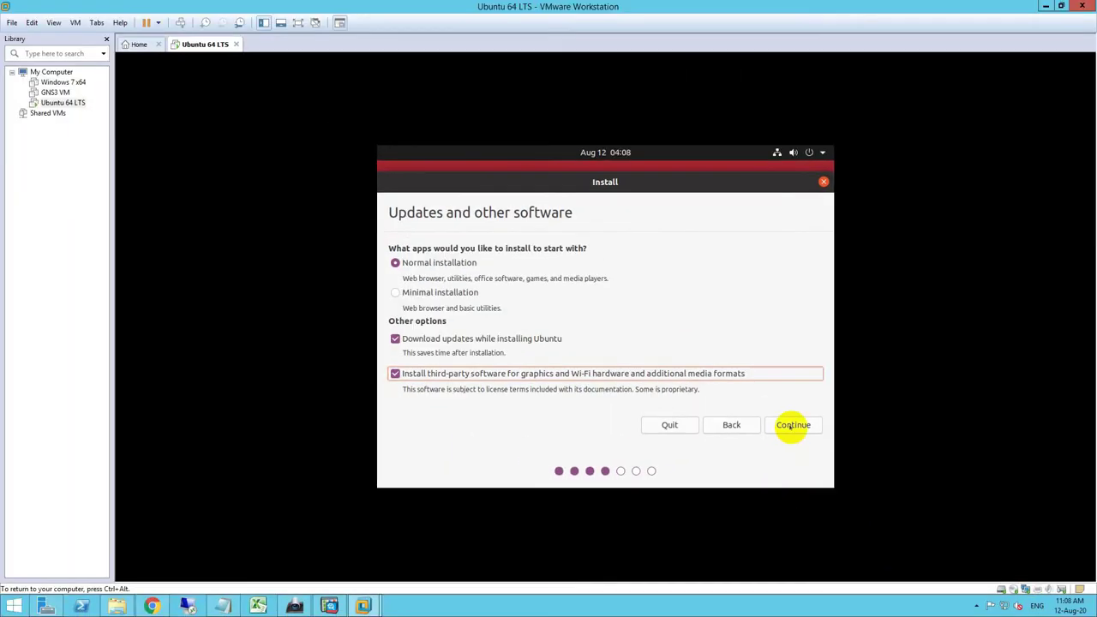
{"action": "left_click", "coordinate": [791, 425]}
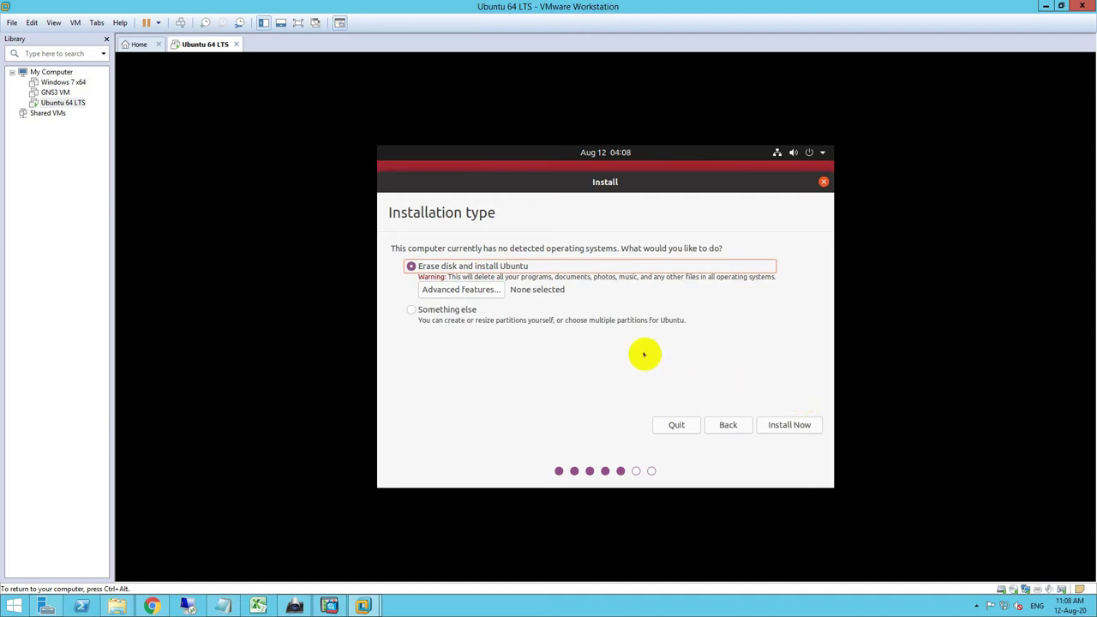
{"action": "left_click", "coordinate": [708, 534]}
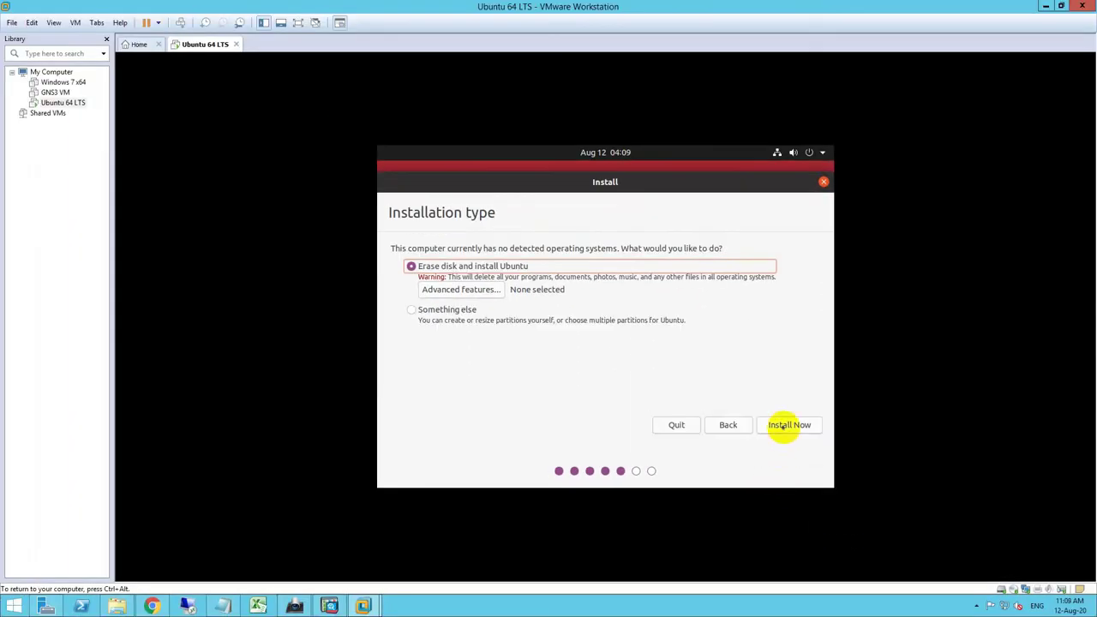
{"action": "left_click", "coordinate": [784, 426]}
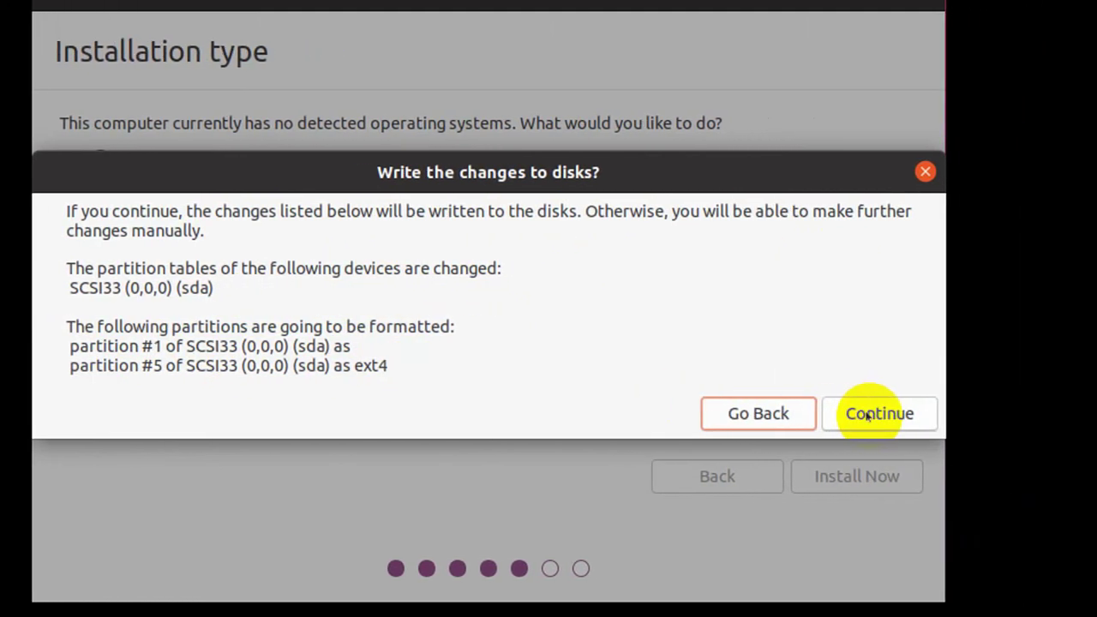
{"action": "left_click", "coordinate": [1009, 418]}
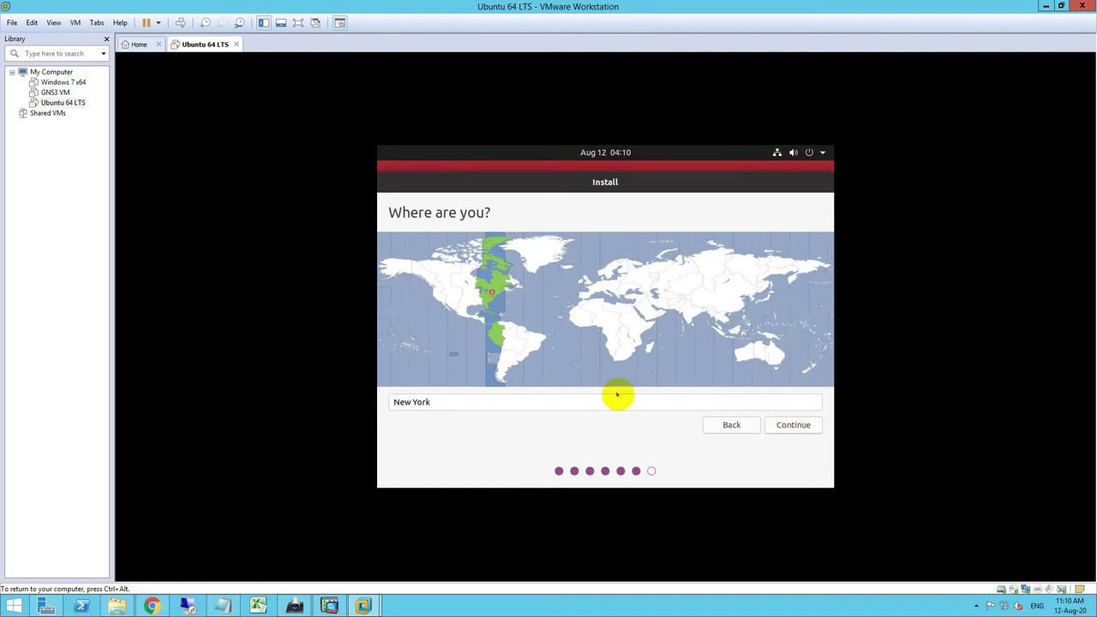
- Set the installation's location to Bangkok on the time zone map and proceed to the user details
{"action": "left_click", "coordinate": [547, 400]}
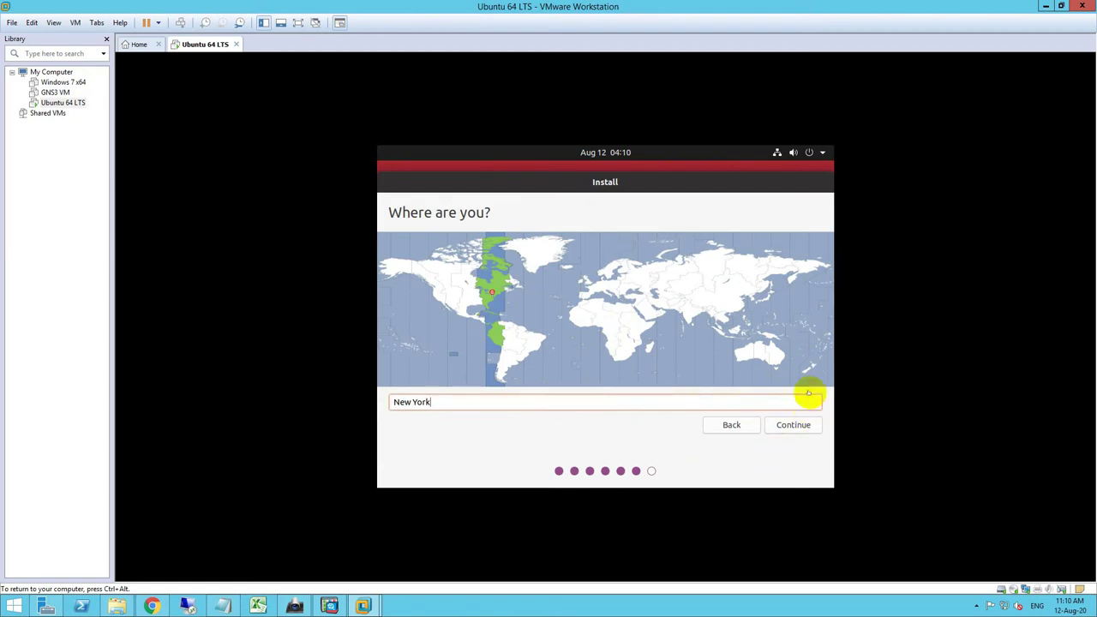
{"action": "left_click", "coordinate": [723, 319]}
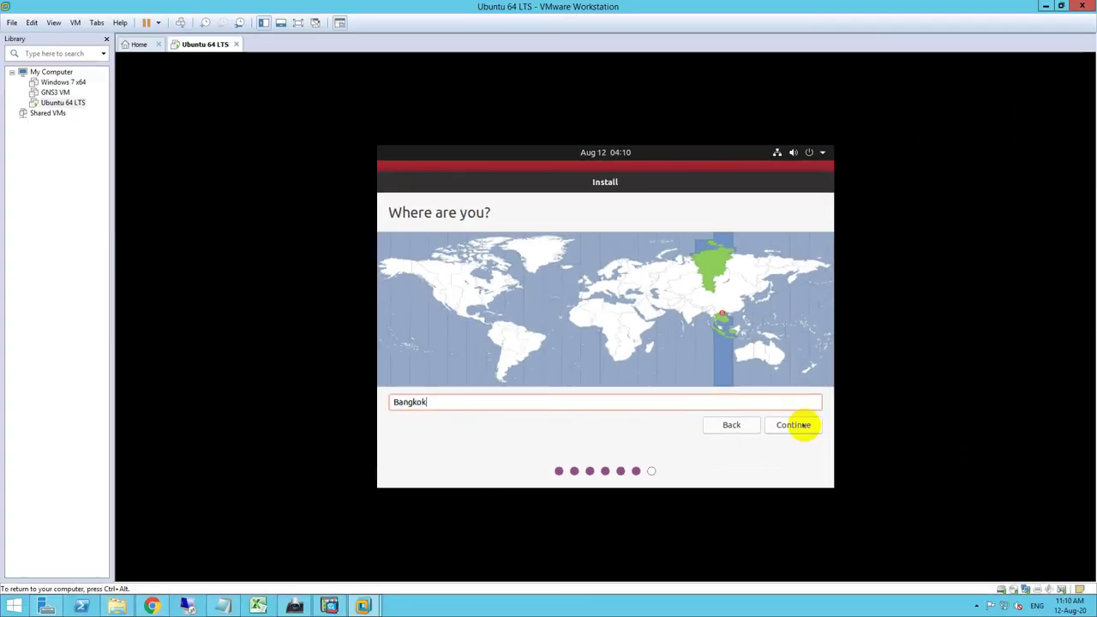
{"action": "left_click", "coordinate": [794, 425]}
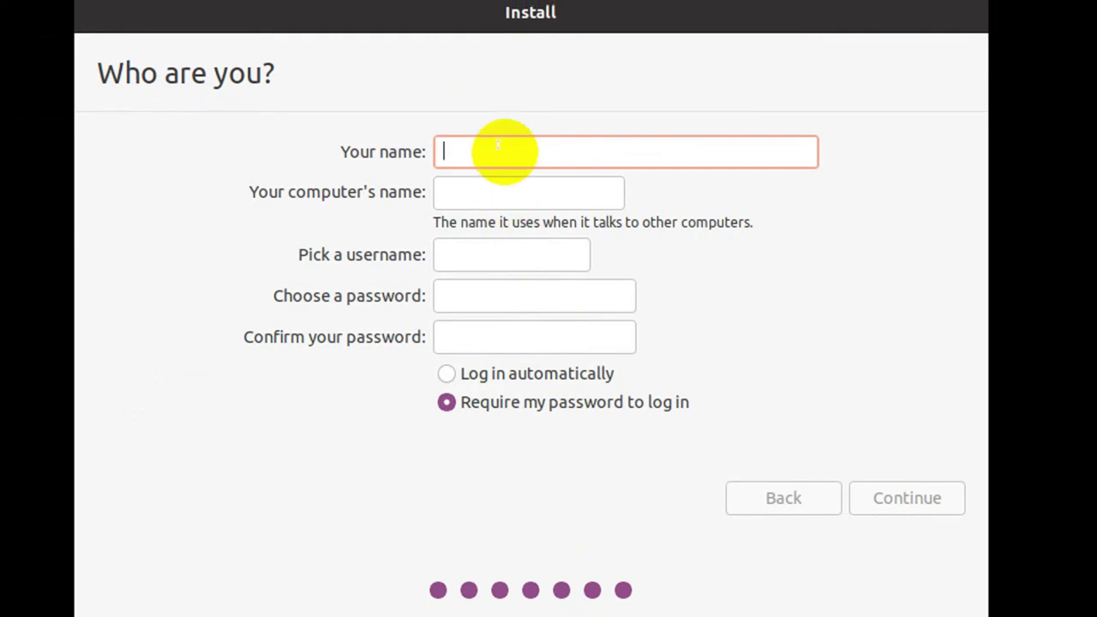
- Enter EX Technical as the account's display name and set the computer's name to extechnical
{"action": "type", "text": "EX Technical"}
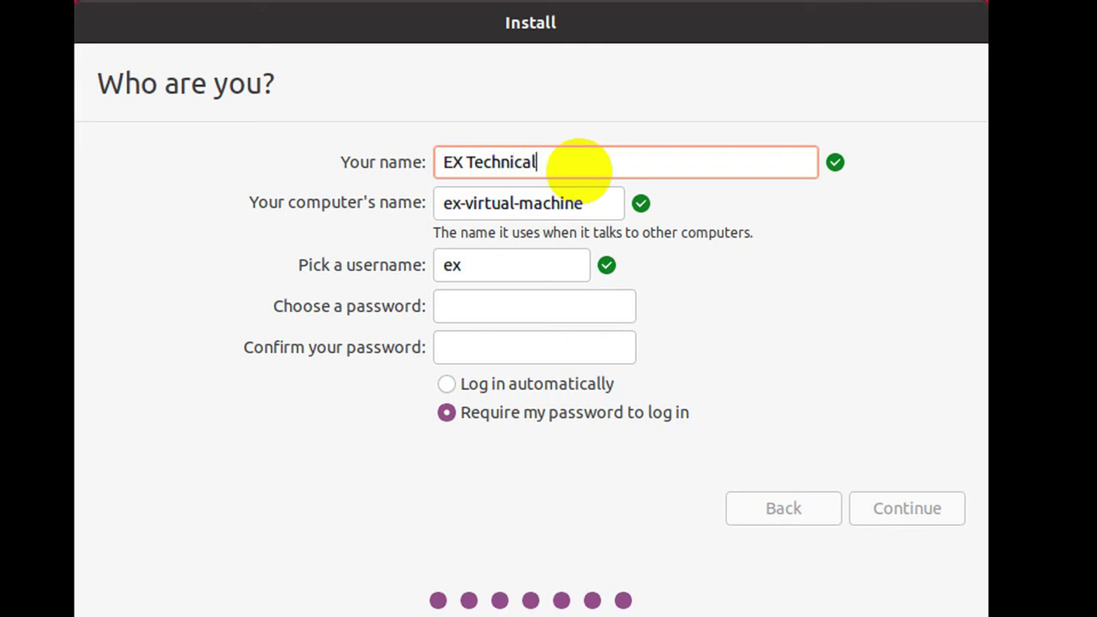
{"action": "left_click_drag", "start_coordinate": [592, 203], "coordinate": [400, 206]}
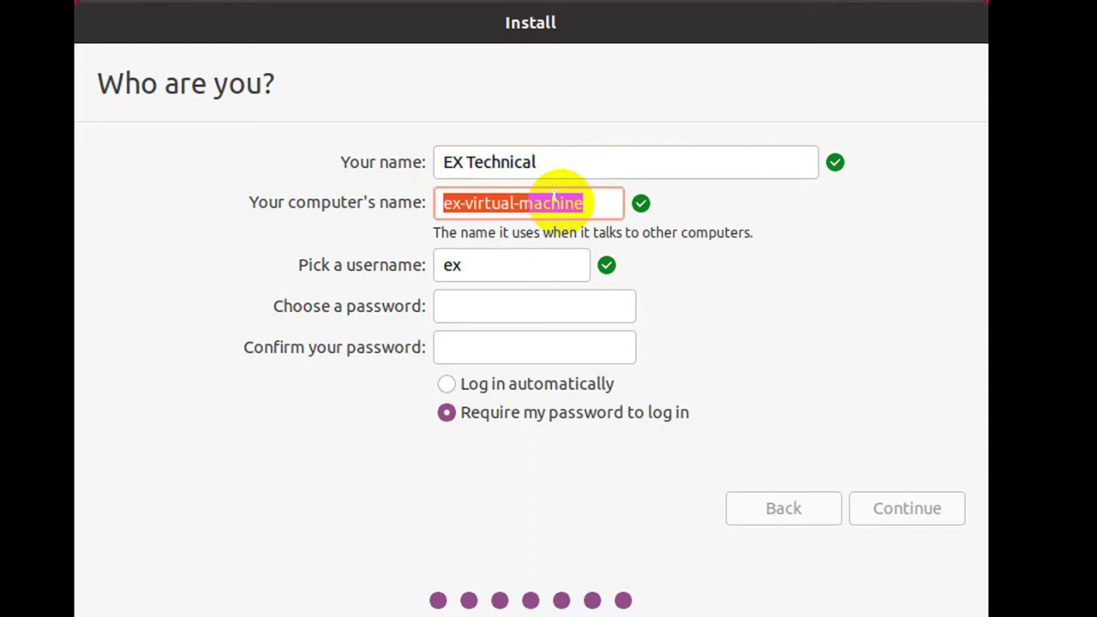
{"action": "type", "text": "ex"}
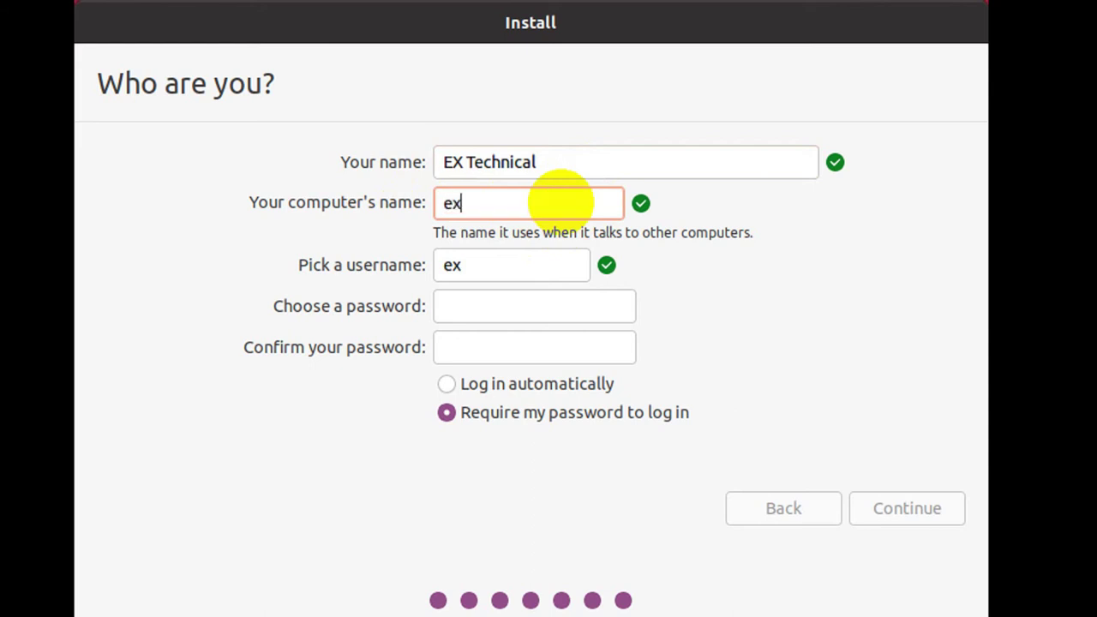
{"action": "type", "text": "technical"}
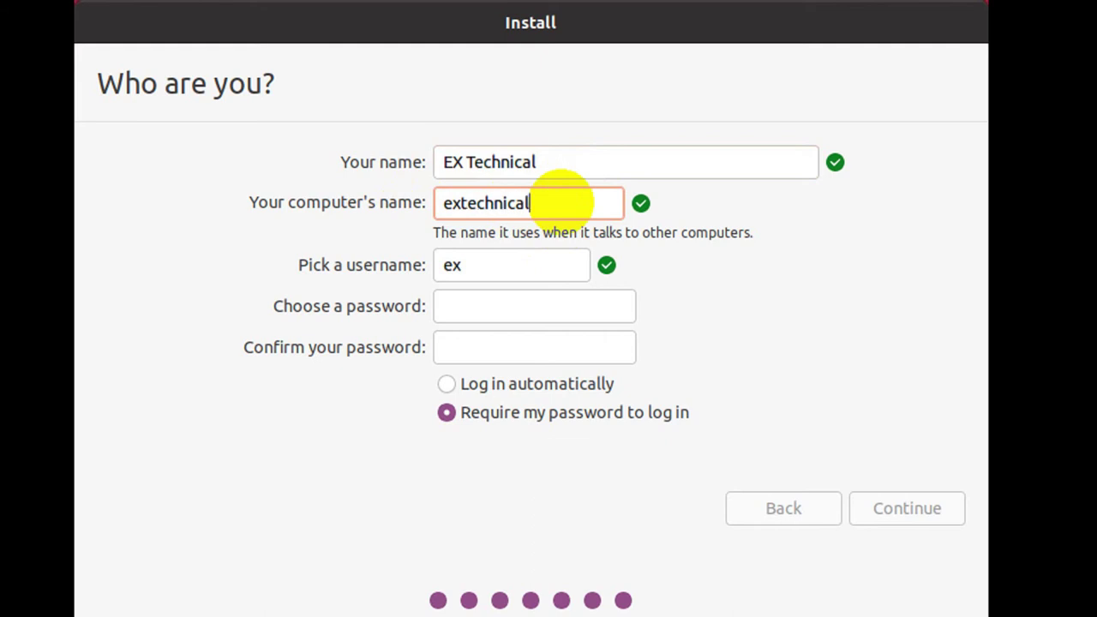
- Replace the suggested username with one matching the computer's name
{"action": "left_click_drag", "start_coordinate": [527, 264], "coordinate": [404, 262]}
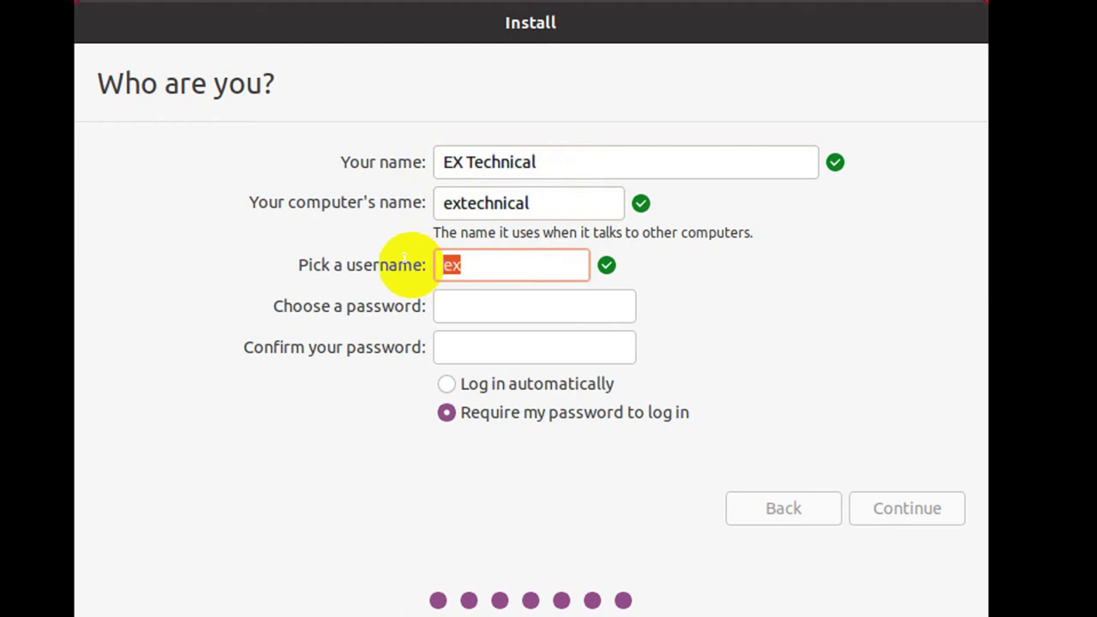
{"action": "left_click", "coordinate": [491, 261]}
{"action": "left_click_drag", "start_coordinate": [501, 266], "coordinate": [420, 268]}
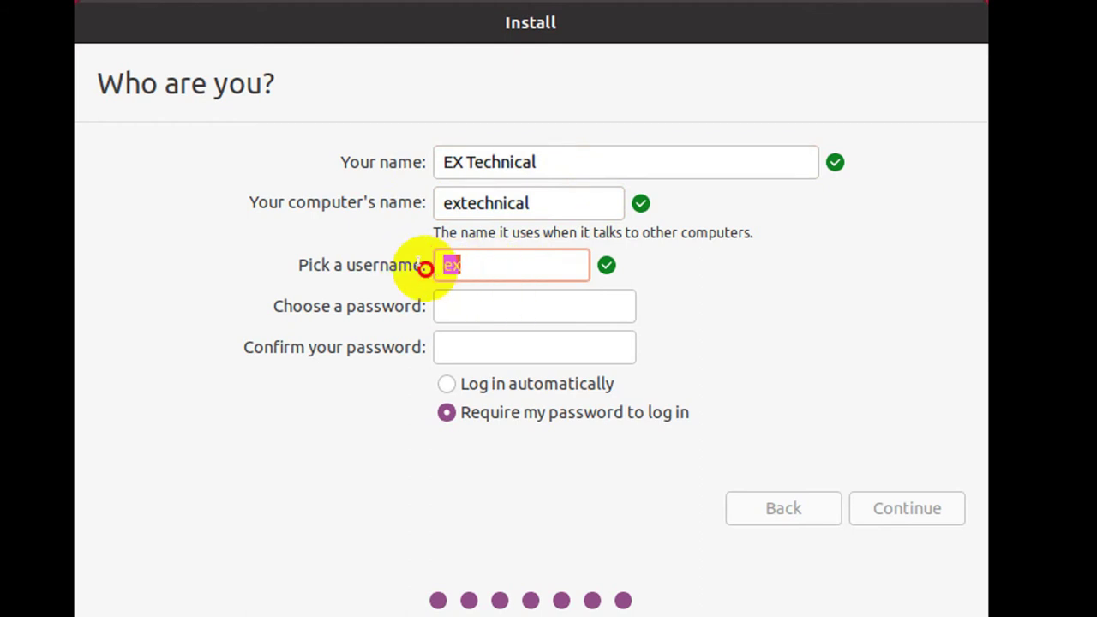
{"action": "type", "text": "e"}
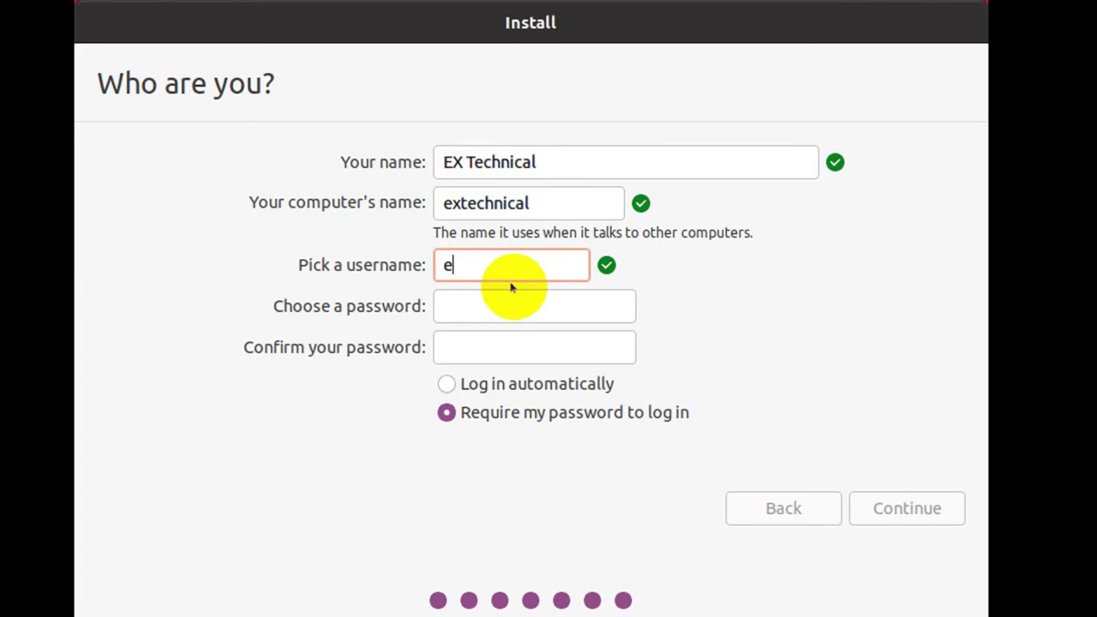
{"action": "type", "text": "xtechnica"}
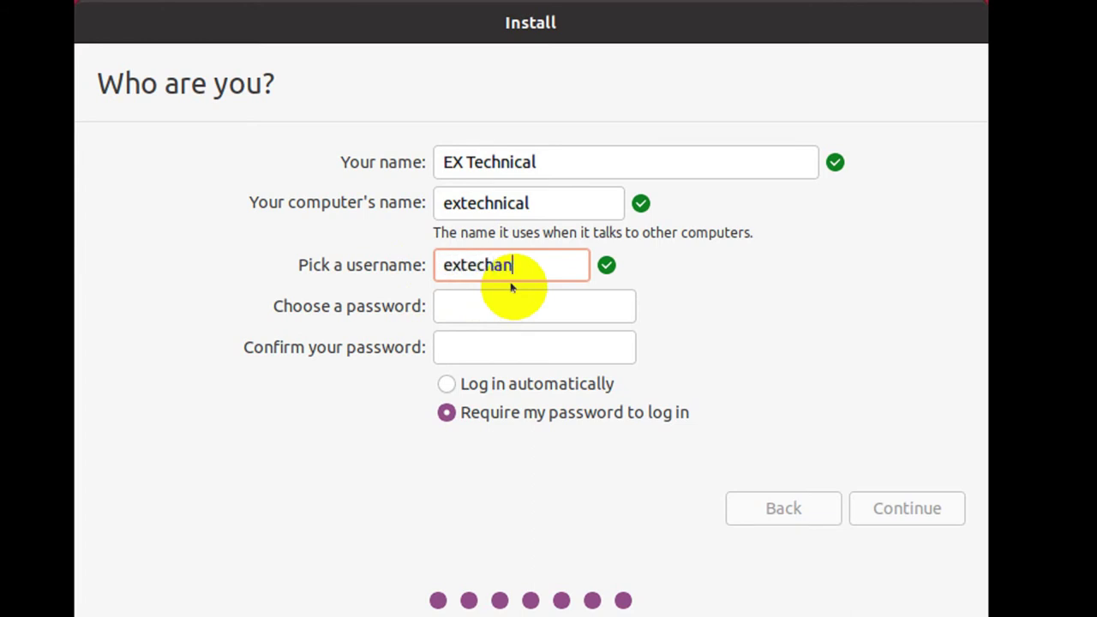